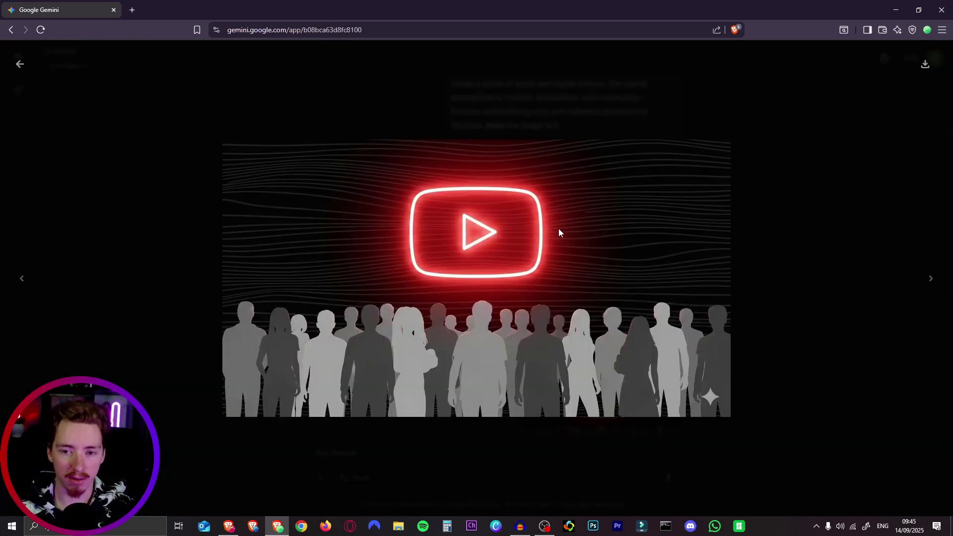
View the generated YouTube-logo image full size, then close the viewer.
left_click(821, 162)
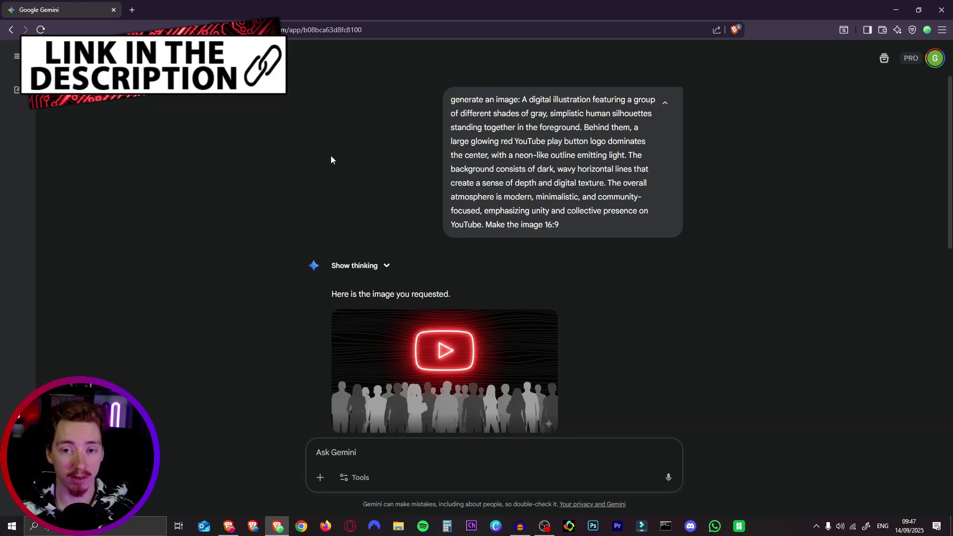
scroll(623, 302, "down", 1)
left_click(490, 319)
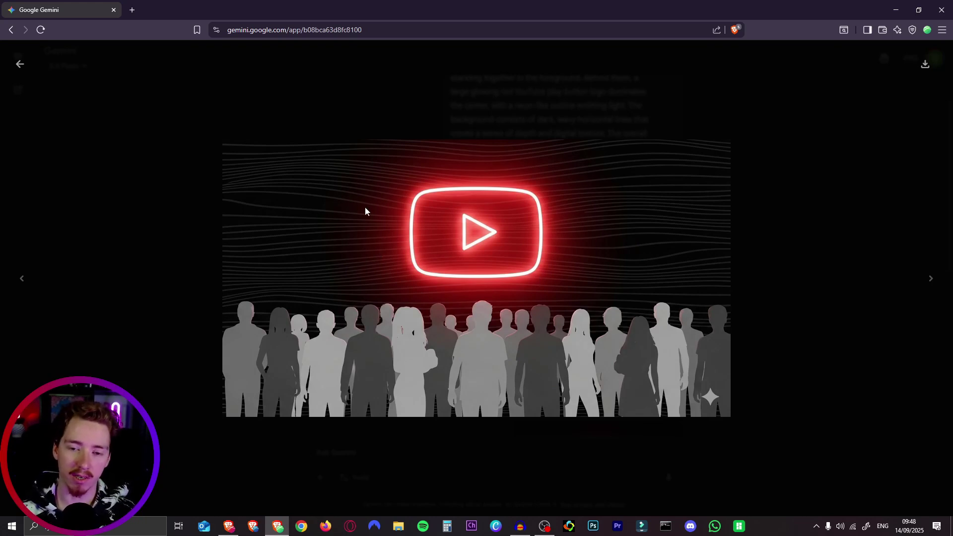
left_click(258, 76)
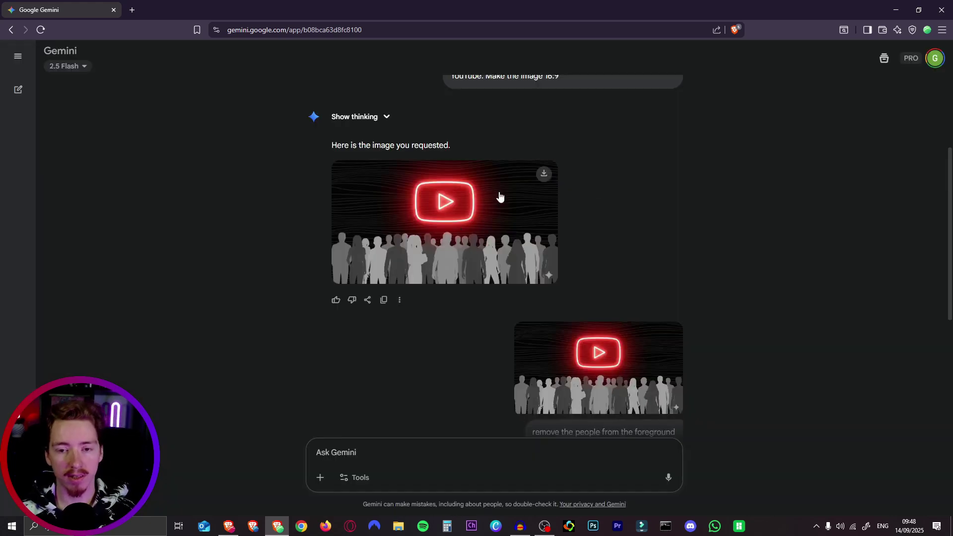
Copy the YouTube-logo image into the Ask Gemini prompt, then enlarge the people-free image.
right_click(452, 195)
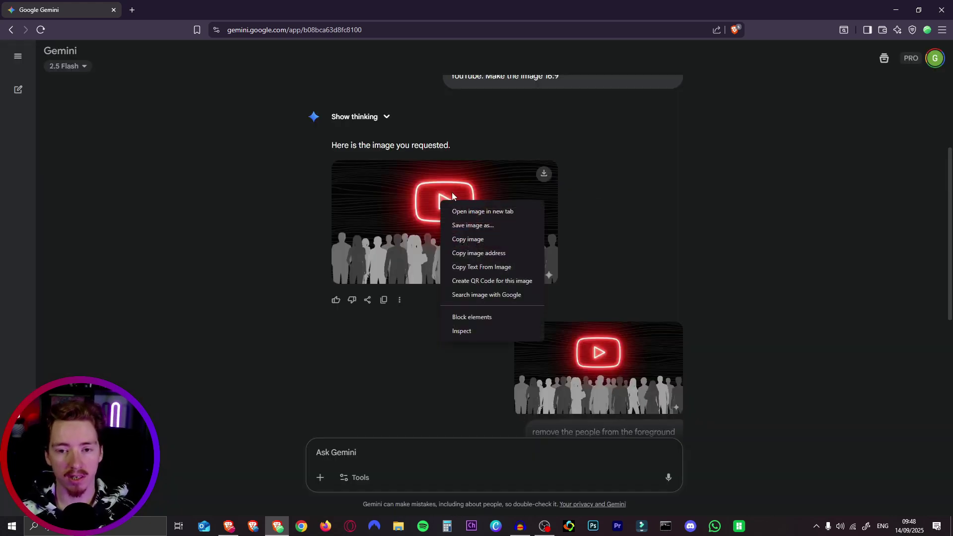
left_click(474, 240)
left_click(398, 453)
key("ctrl+v")
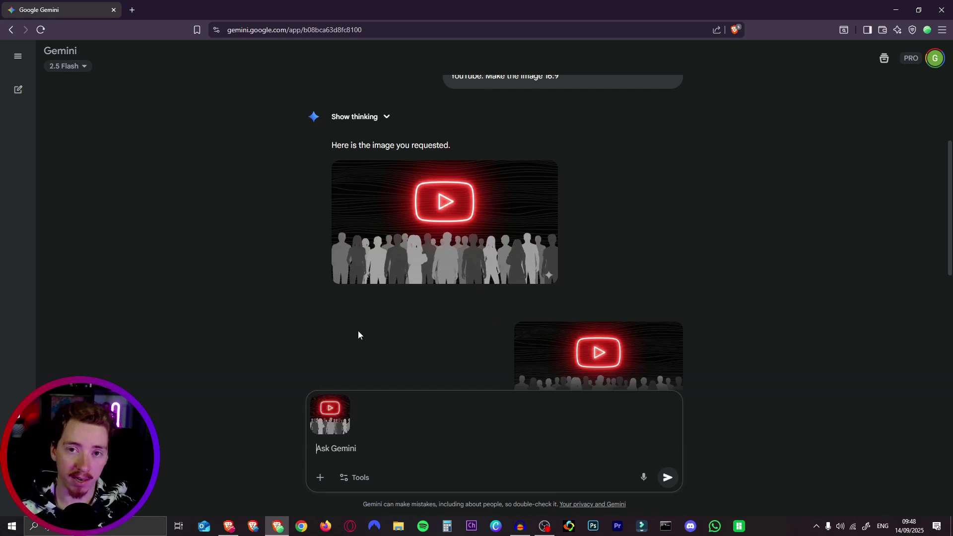
scroll(569, 184, "down", 5)
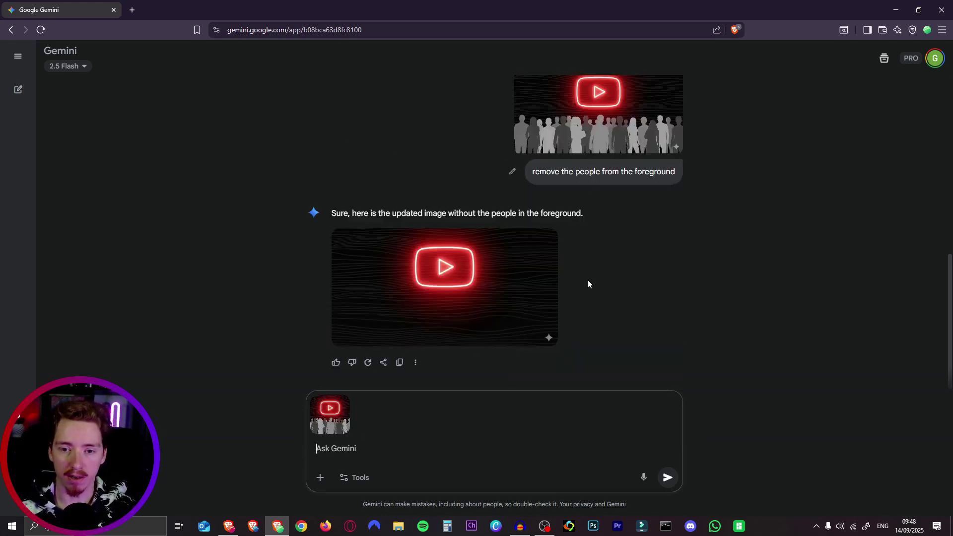
left_click(546, 318)
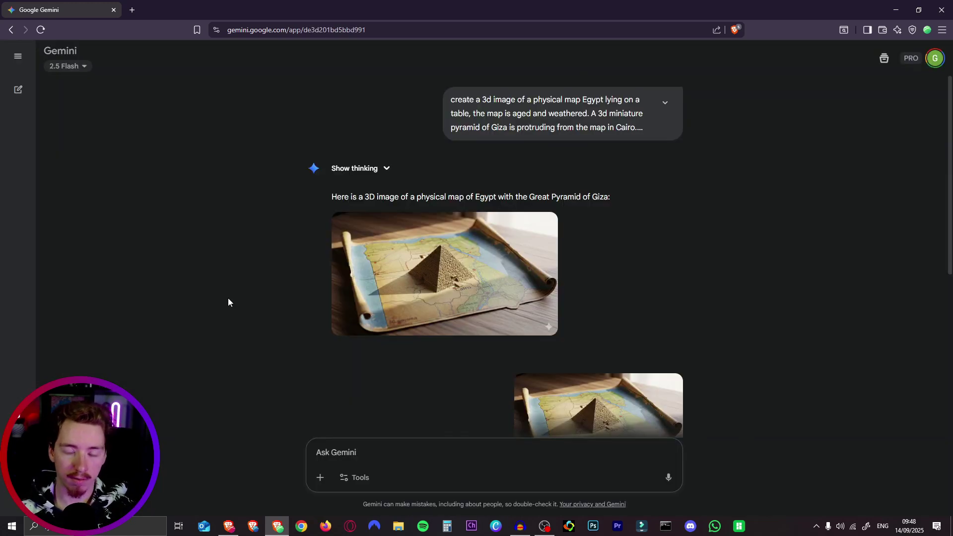
Expand the full Egypt map prompt and scroll down to the pyramid-removed map image.
left_click(665, 102)
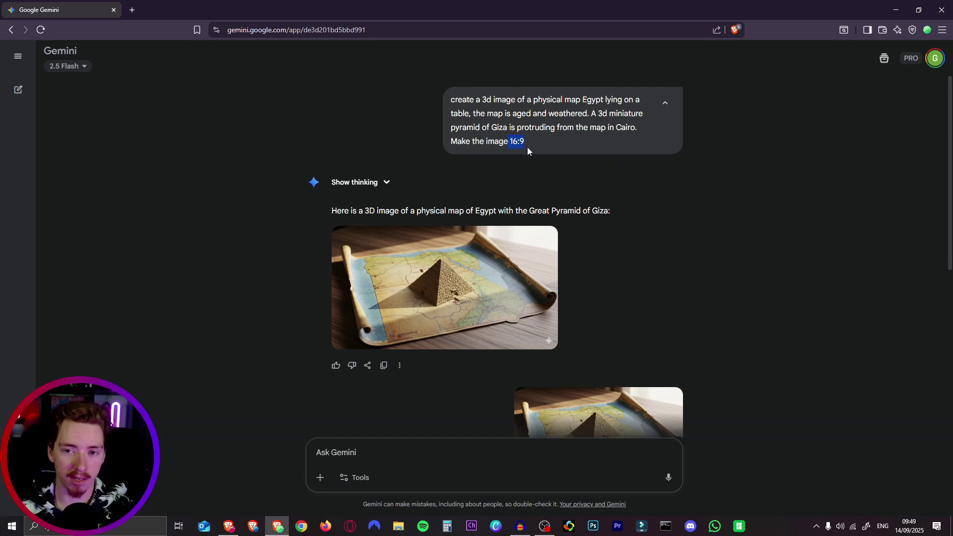
scroll(615, 195, "down", 4)
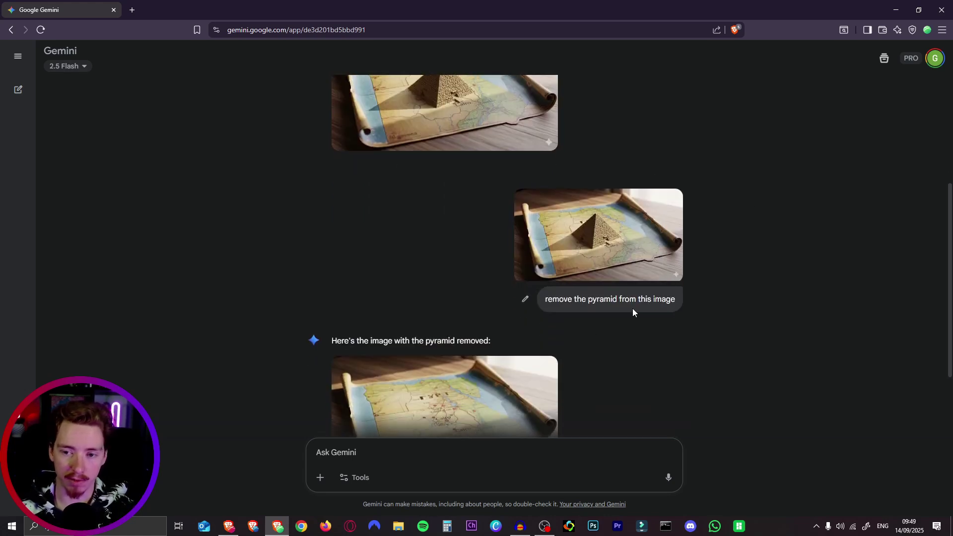
scroll(612, 276, "down", 2)
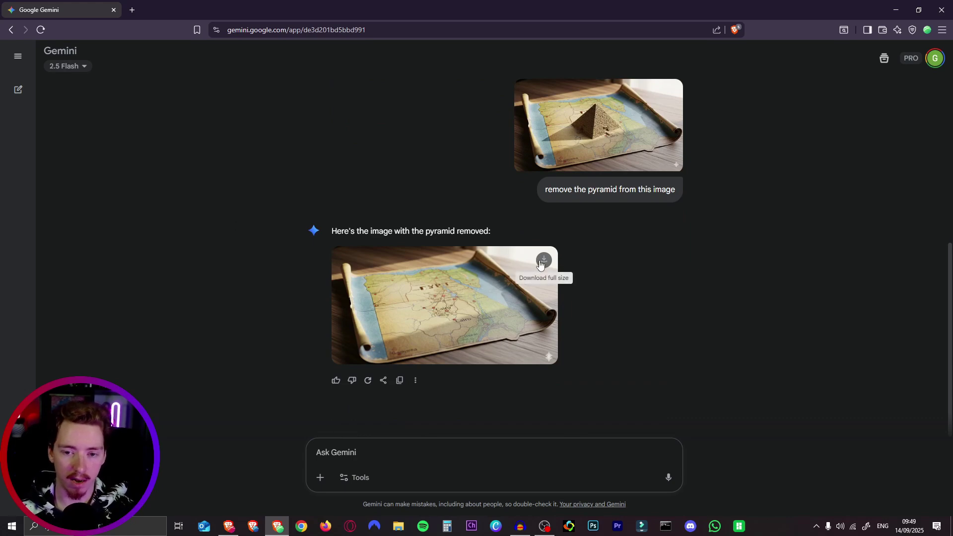
scroll(453, 258, "up", 4)
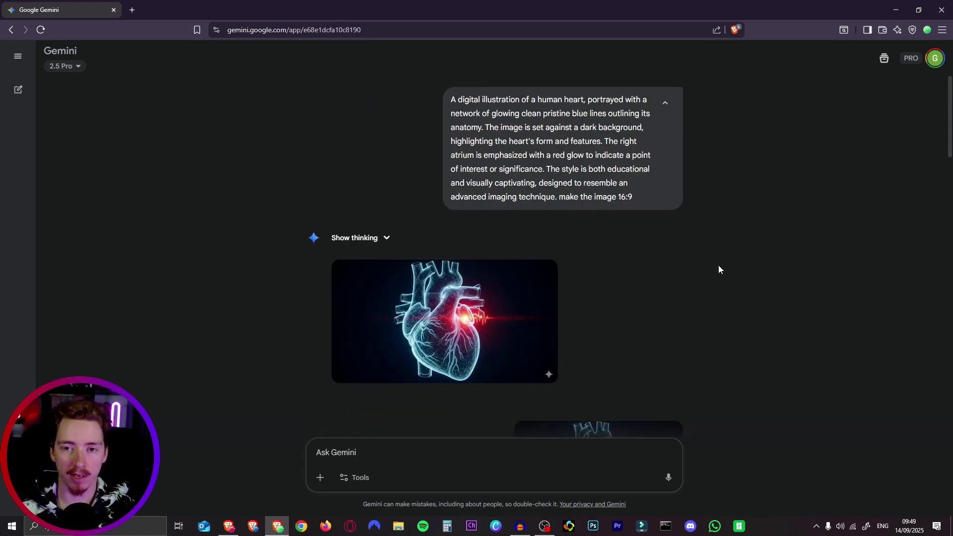
Enlarge the glowing blue-outlined heart image, then close the viewer.
mouse_move(679, 246)
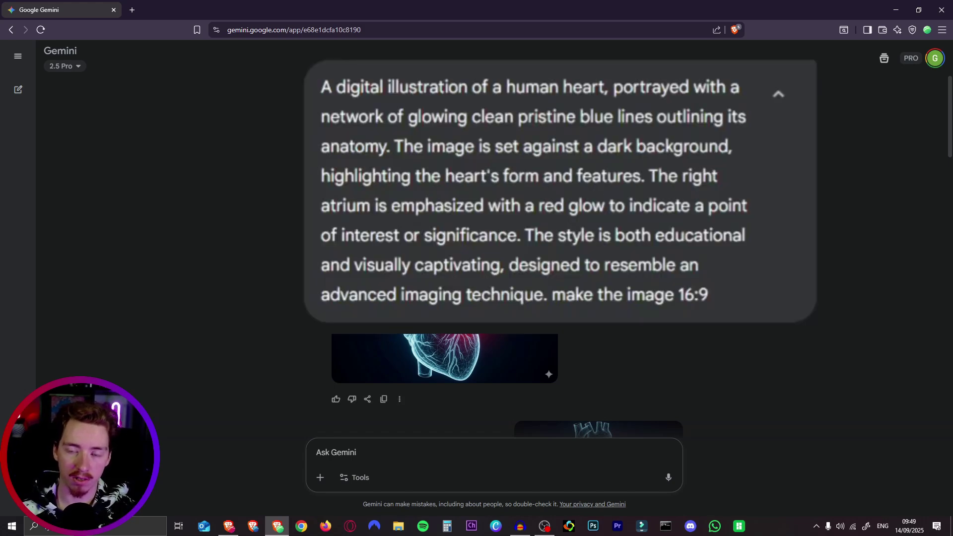
left_click(445, 357)
key("Escape")
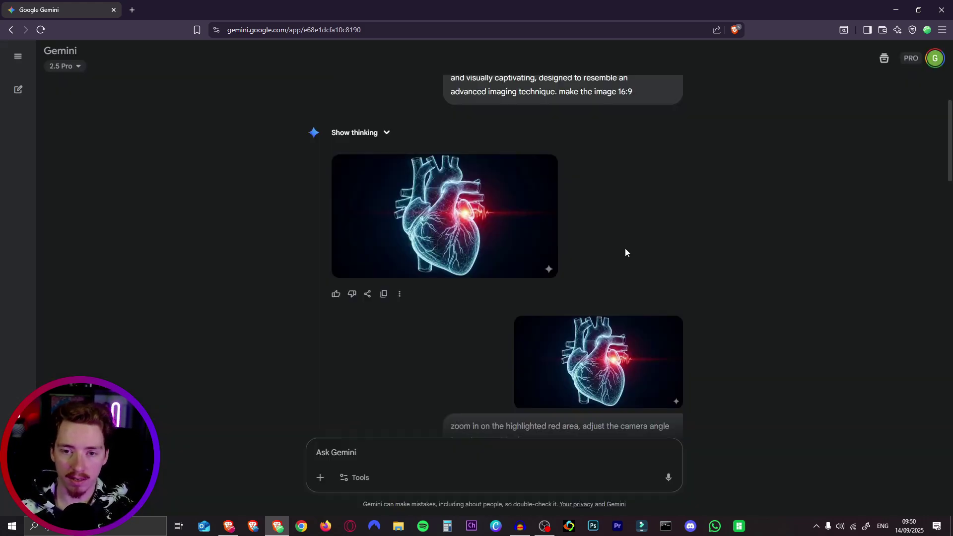
Scroll through the heart zoom-in refinements and enlarge the final red close-up.
scroll(656, 331, "down", 3)
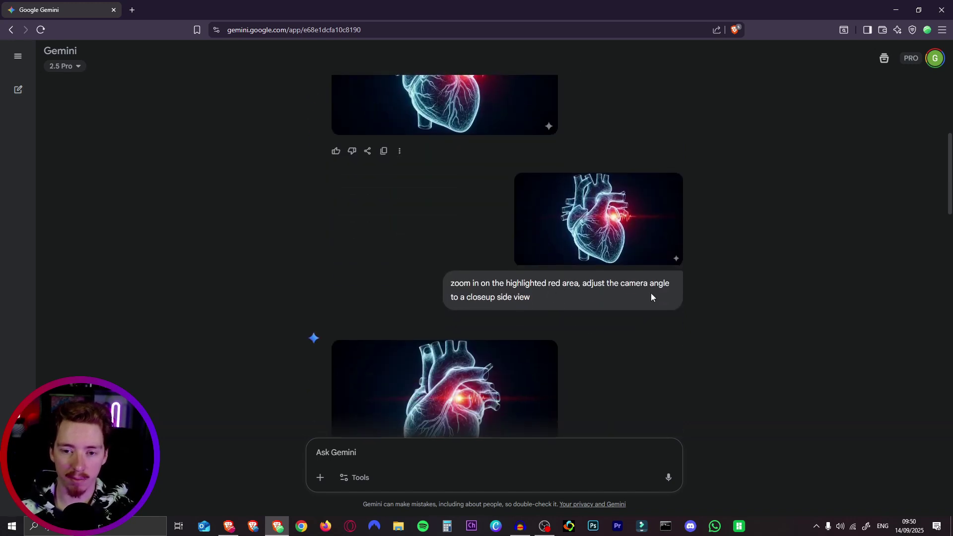
scroll(656, 292, "down", 3)
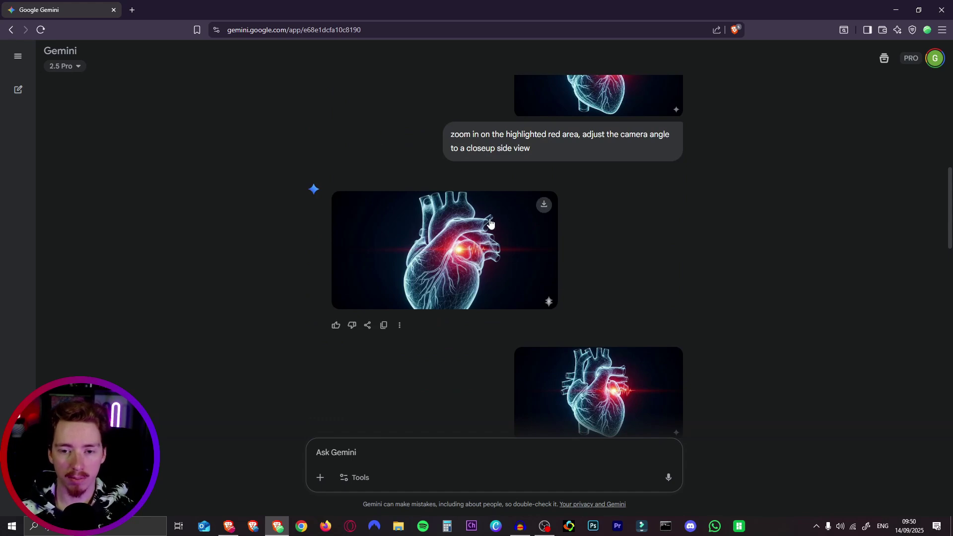
scroll(545, 267, "down", 2)
scroll(591, 292, "down", 2)
scroll(608, 296, "up", 3)
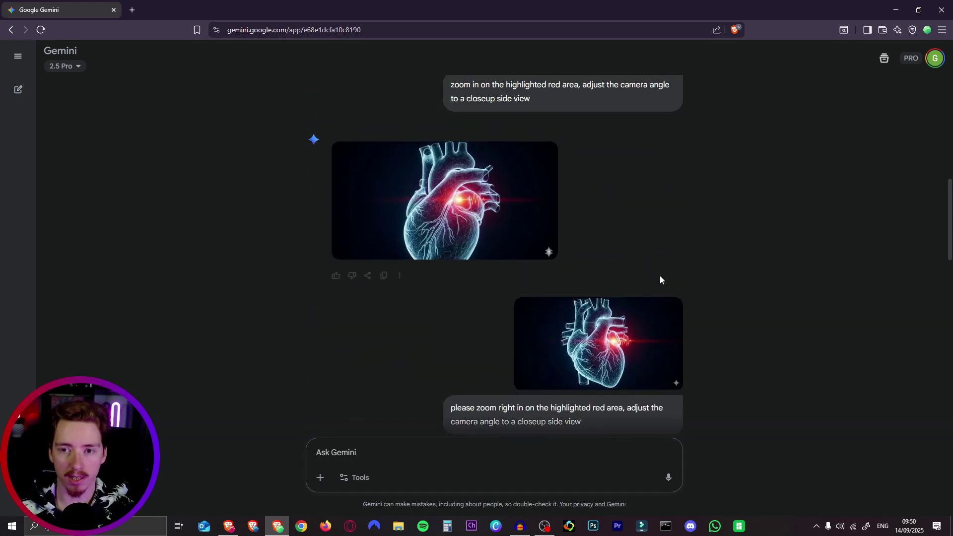
scroll(650, 288, "down", 4)
scroll(596, 278, "down", 2)
scroll(665, 158, "down", 3)
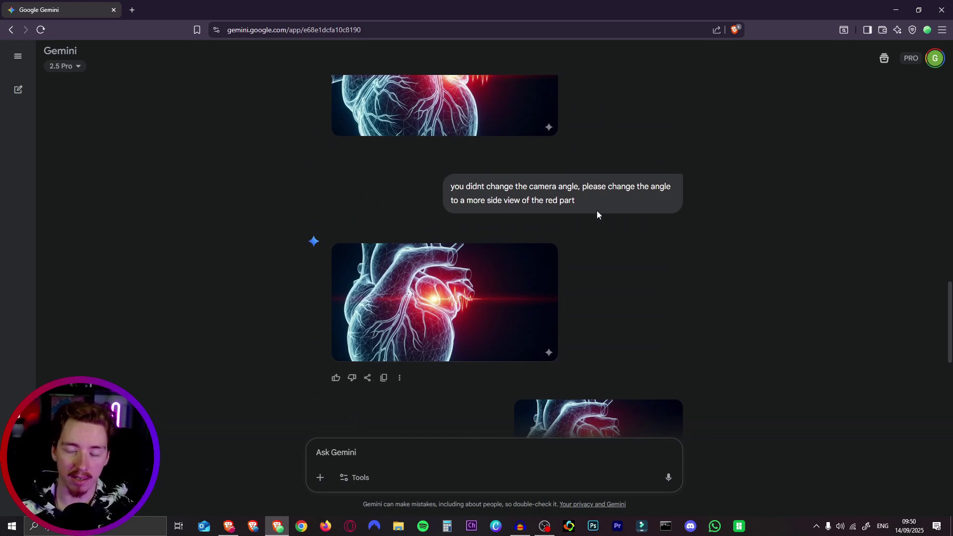
scroll(597, 212, "down", 6)
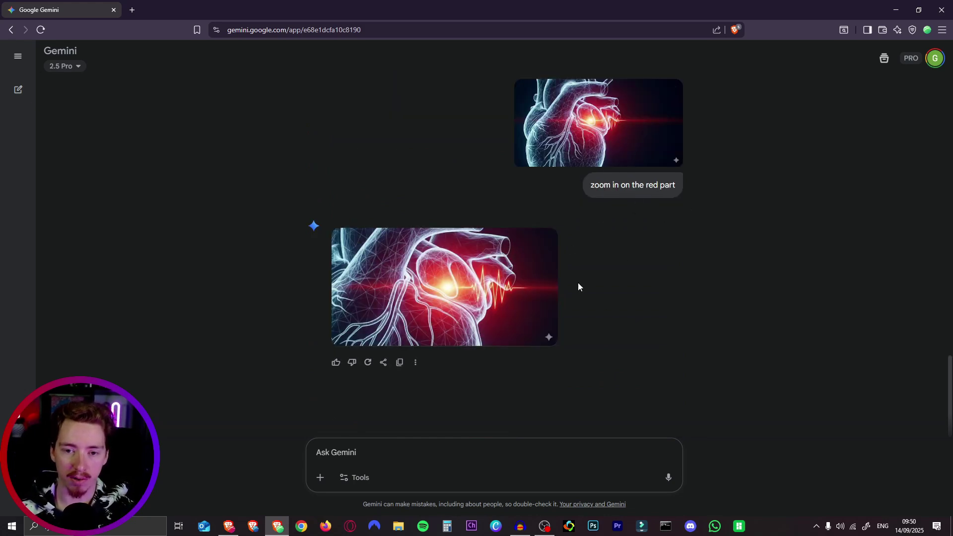
left_click(485, 290)
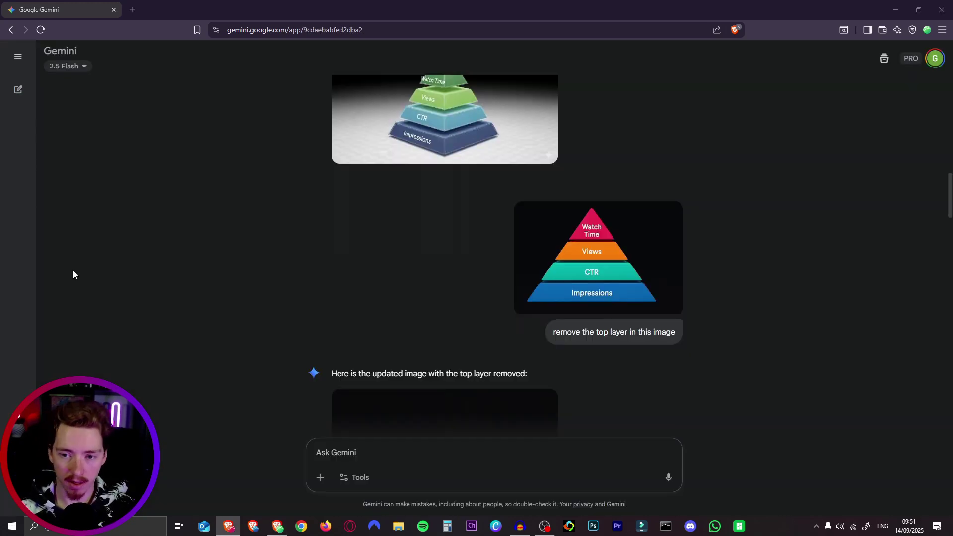
scroll(75, 274, "up", 7)
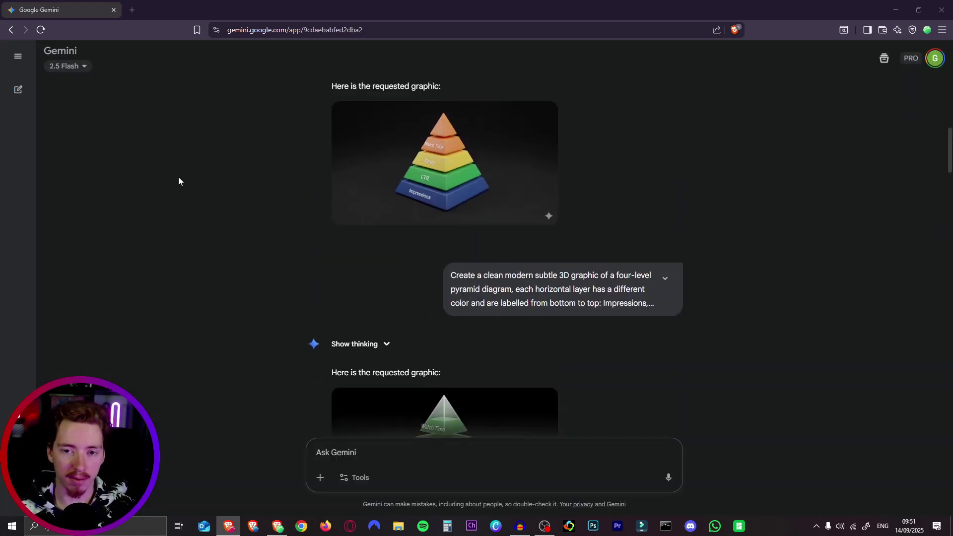
scroll(228, 158, "down", 2)
Read the four-level Impressions, CTR, Views, Watch Time prompt in ChatGPT and scroll to its image.
scroll(244, 174, "up", 2)
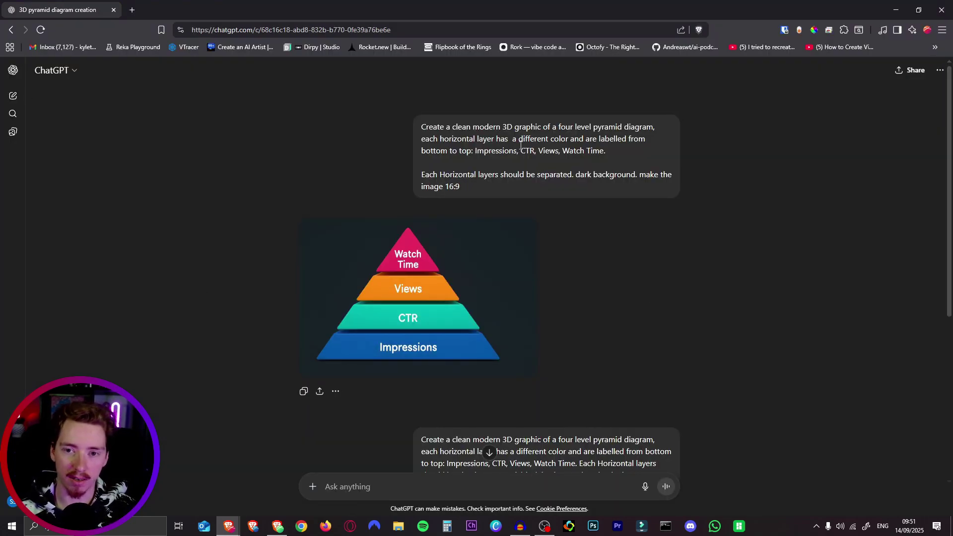
left_click_drag(418, 132, 531, 189)
left_click(654, 296)
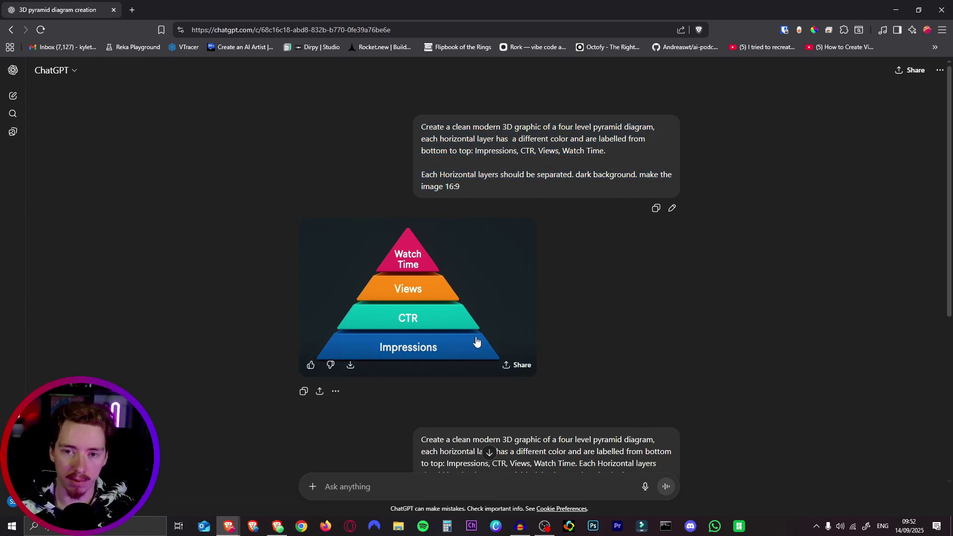
scroll(657, 293, "down", 5)
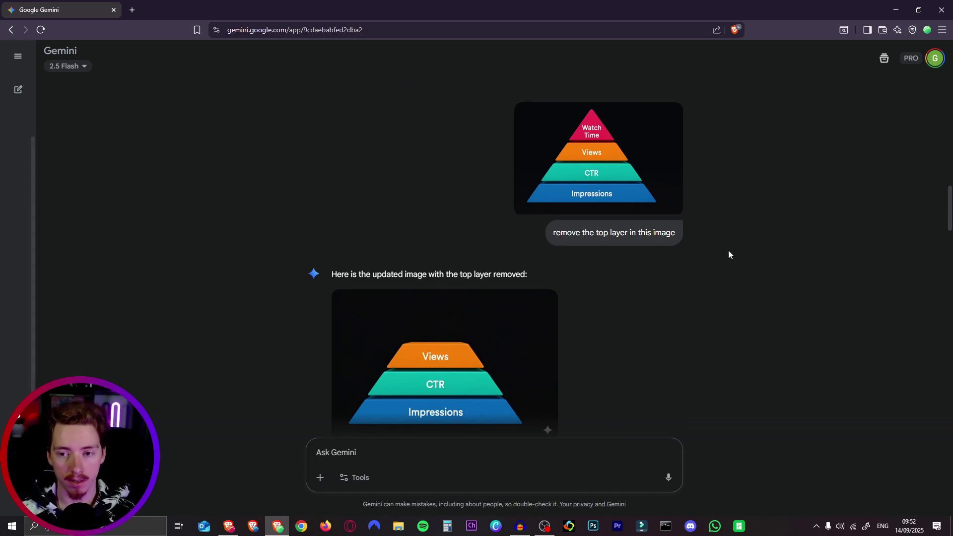
scroll(660, 245, "down", 1)
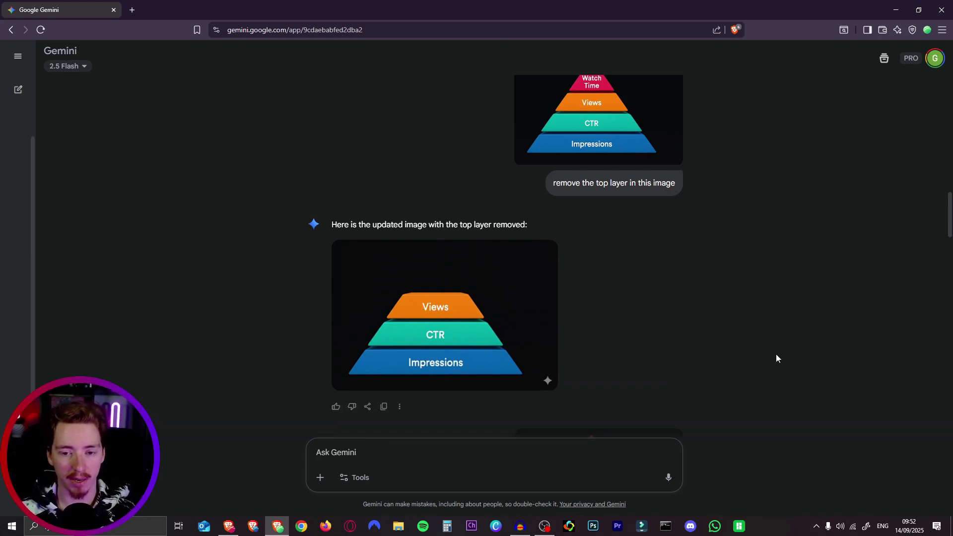
scroll(772, 350, "down", 6)
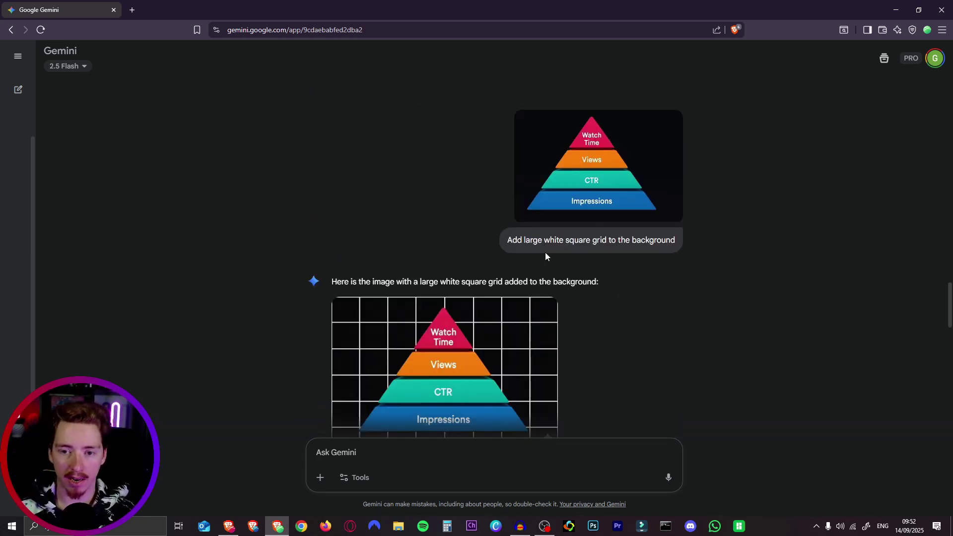
scroll(642, 256, "down", 10)
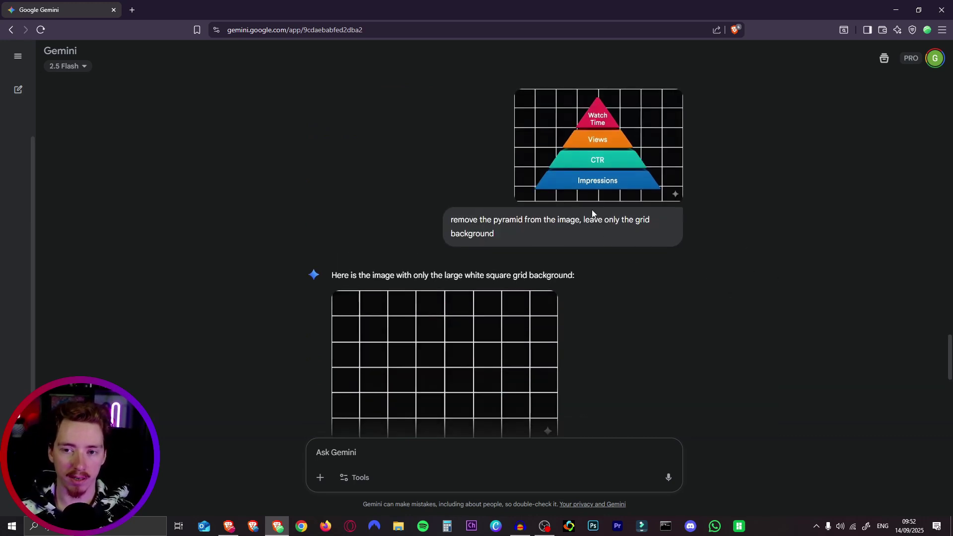
scroll(589, 204, "down", 5)
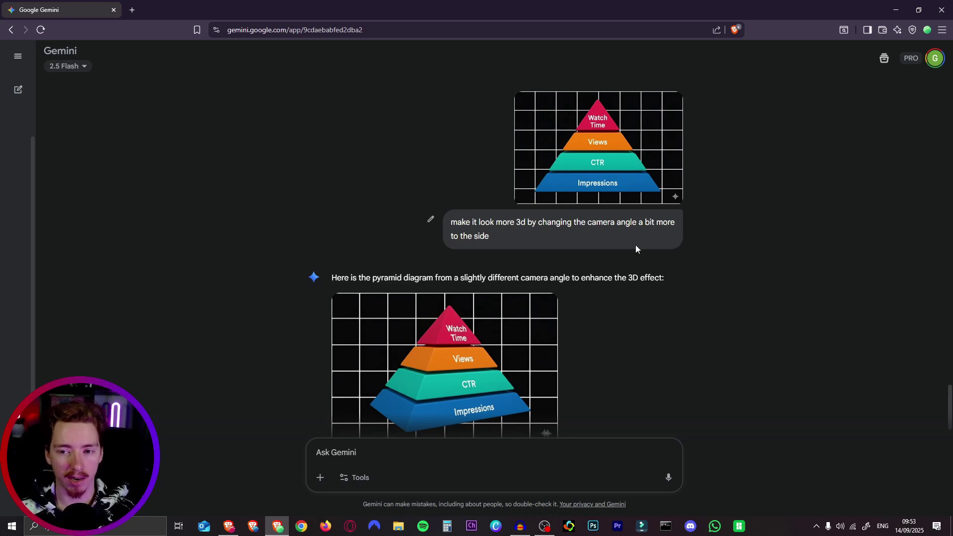
scroll(616, 291, "down", 1)
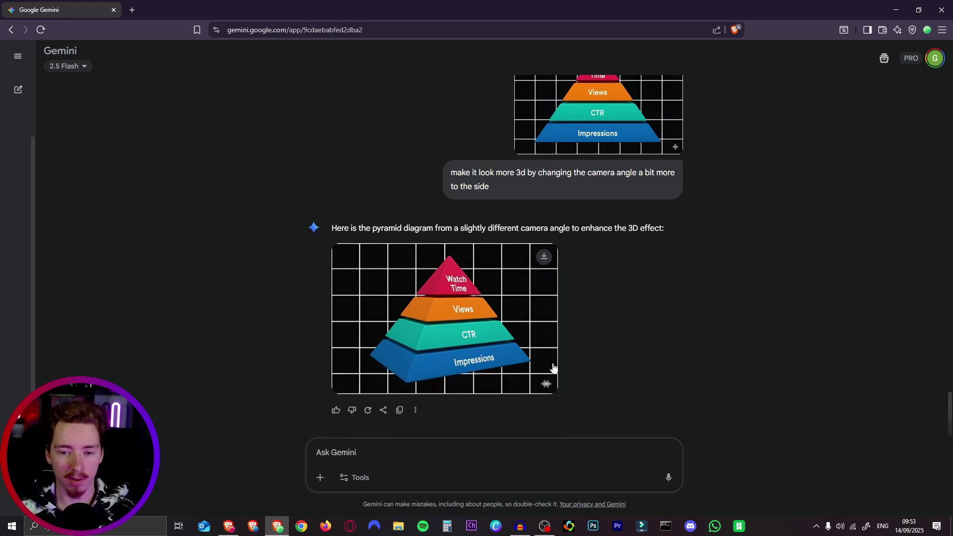
scroll(565, 361, "up", 5)
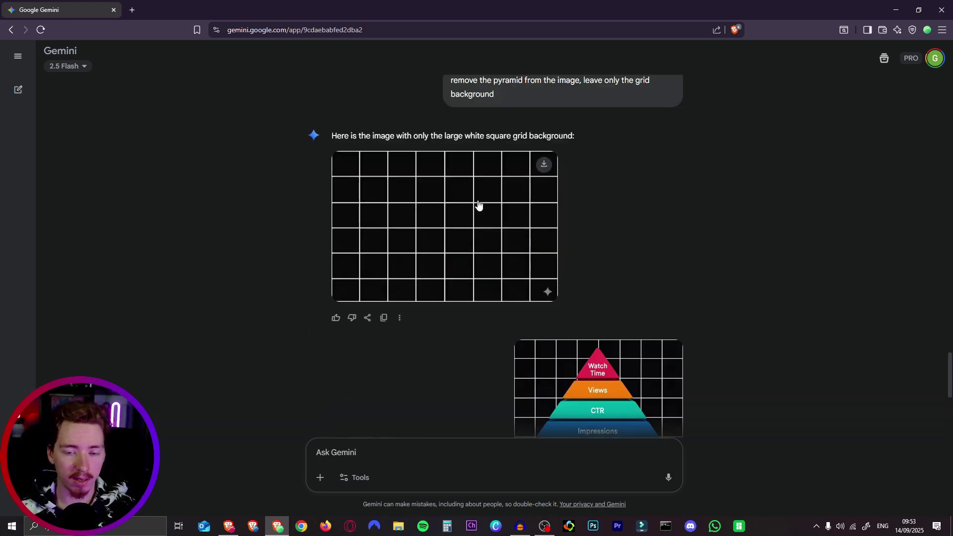
scroll(436, 229, "down", 6)
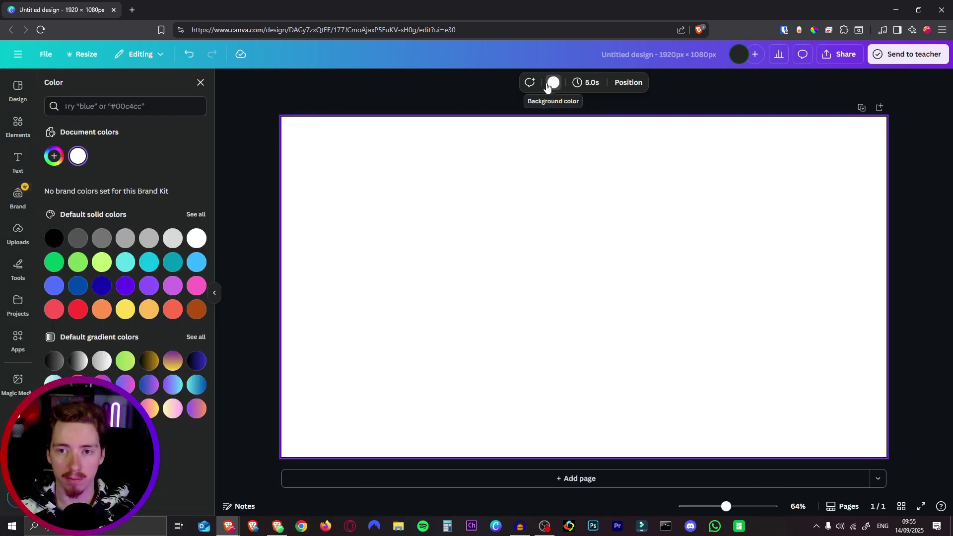
Make the 1920×1080 page black, then place a rounded square from Shapes and stretch it taller.
left_click(55, 238)
left_click(18, 124)
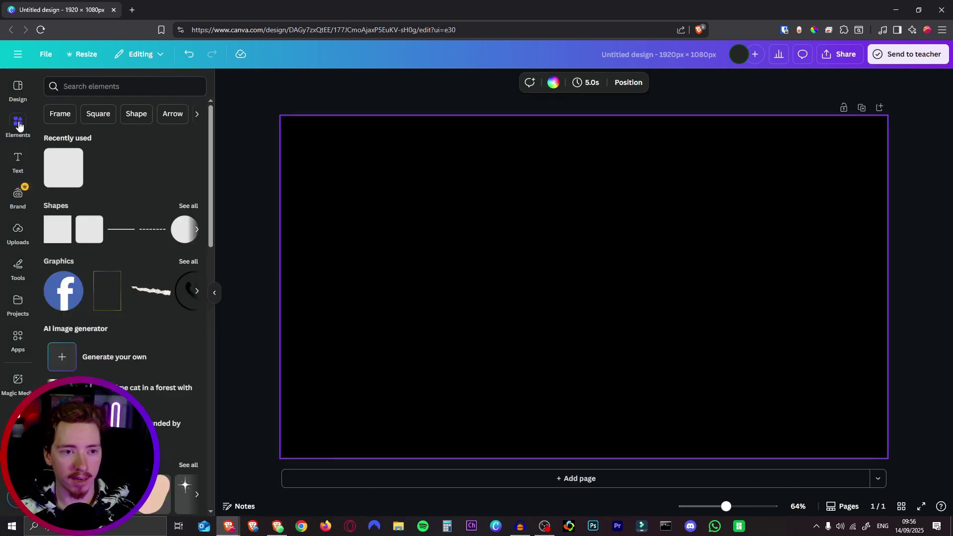
left_click(188, 210)
scroll(176, 338, "down", 1)
left_click_drag(89, 239, 327, 228)
left_click_drag(457, 281, 509, 381)
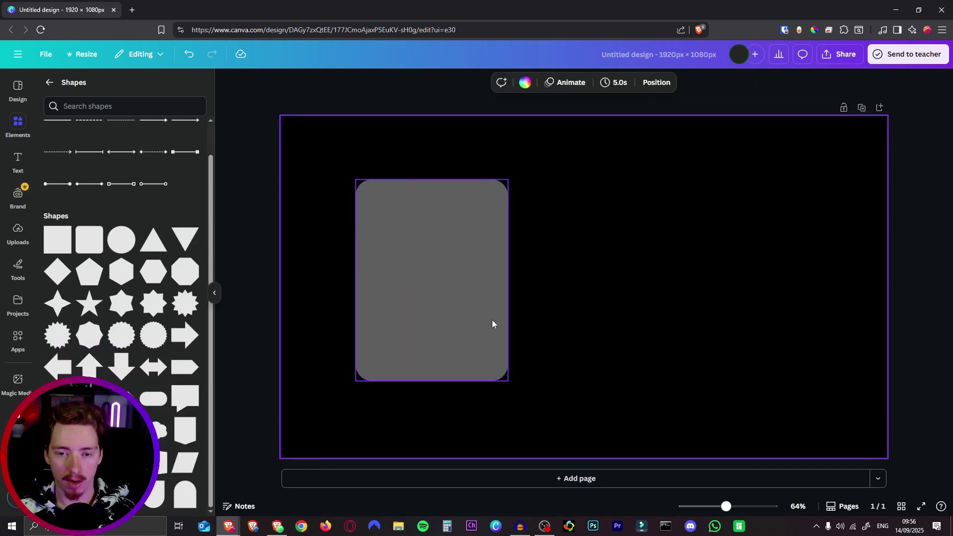
left_click(492, 324)
Recolour the rectangle red and add a white rounded square inside it.
left_click(54, 156)
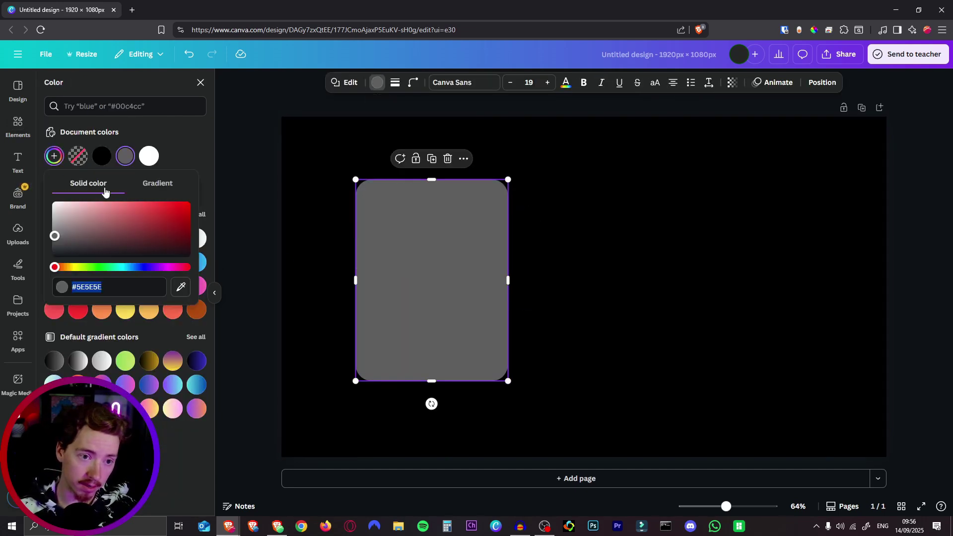
left_click_drag(178, 215, 181, 205)
key("Escape")
left_click_drag(89, 229, 385, 219)
left_click(365, 83)
left_click(149, 156)
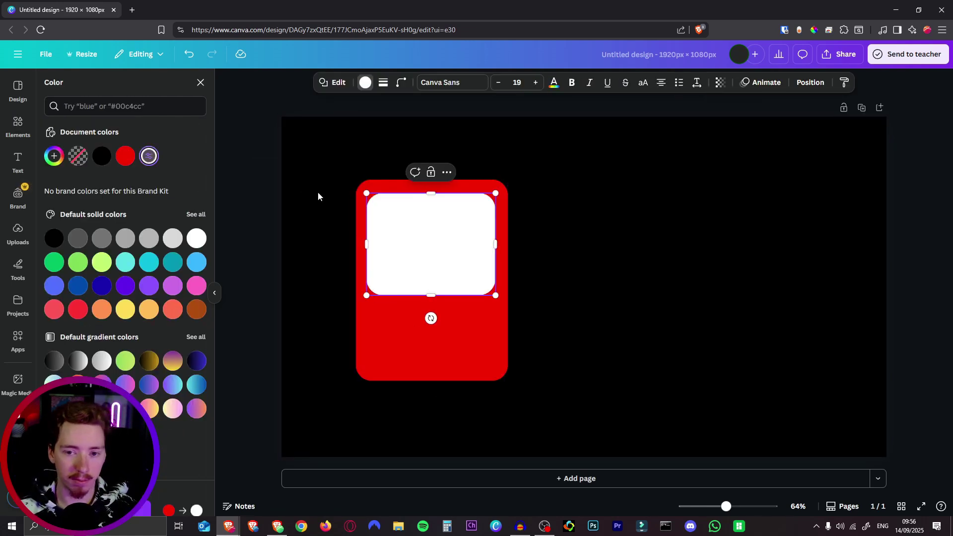
Add a 'Point 1' heading inside the white box.
left_click(18, 162)
left_click_drag(121, 206, 427, 227)
type("Point 1")
key("Escape")
key("Escape")
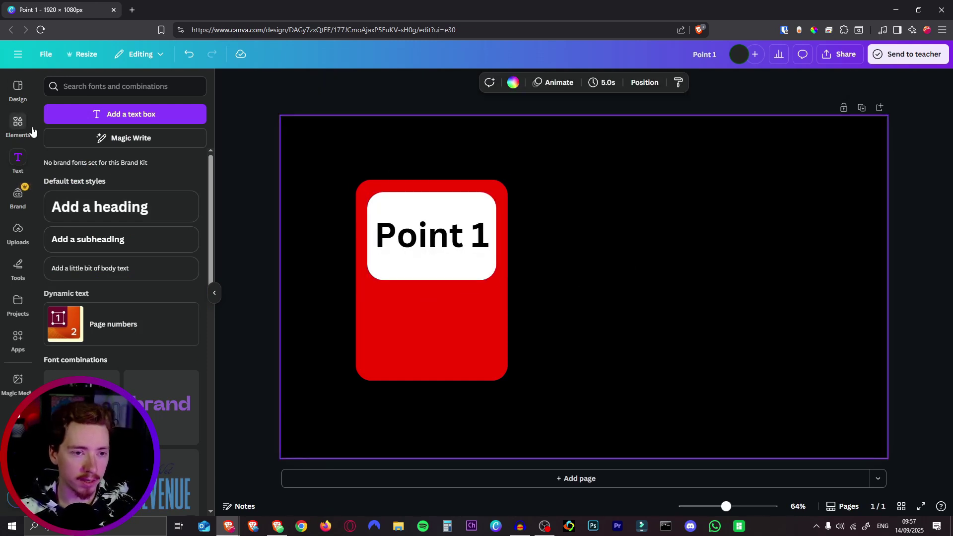
Add a 'graph' bar-chart graphic on the card with a white circle behind it.
left_click(19, 126)
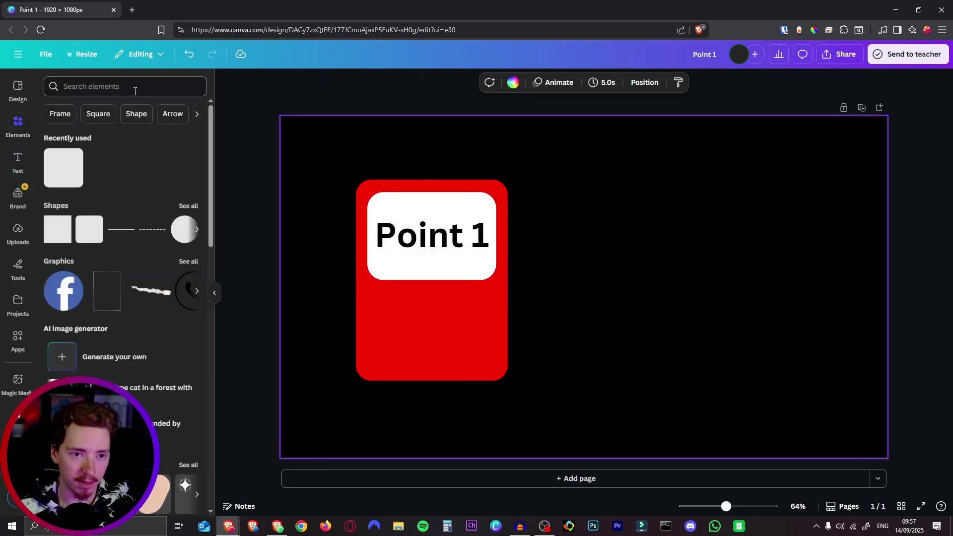
left_click(95, 87)
type("graph")
key("Return")
left_click_drag(91, 266, 487, 307)
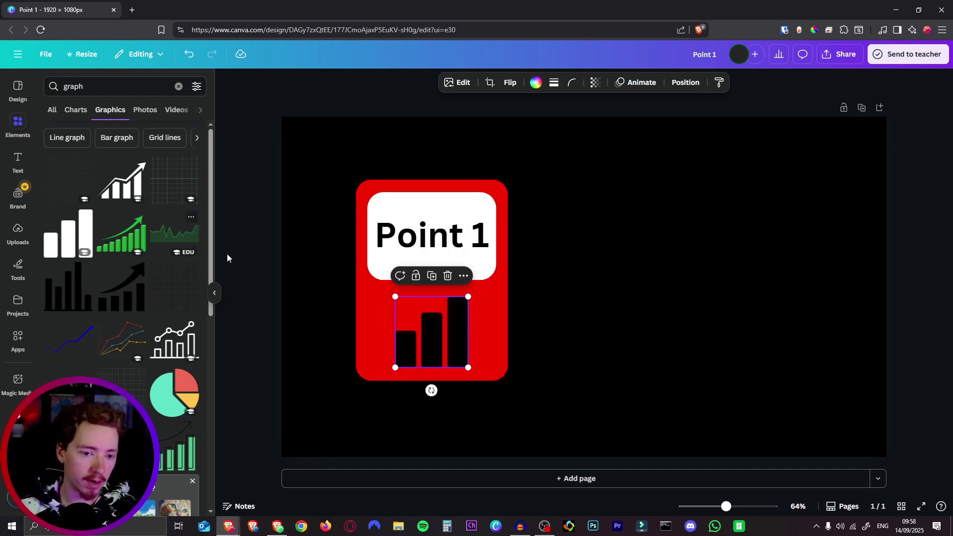
left_click_drag(288, 260, 498, 339)
left_click(810, 83)
left_click(166, 133)
Duplicate the card into three evenly spaced copies centred on the page.
left_click_drag(496, 397, 319, 156)
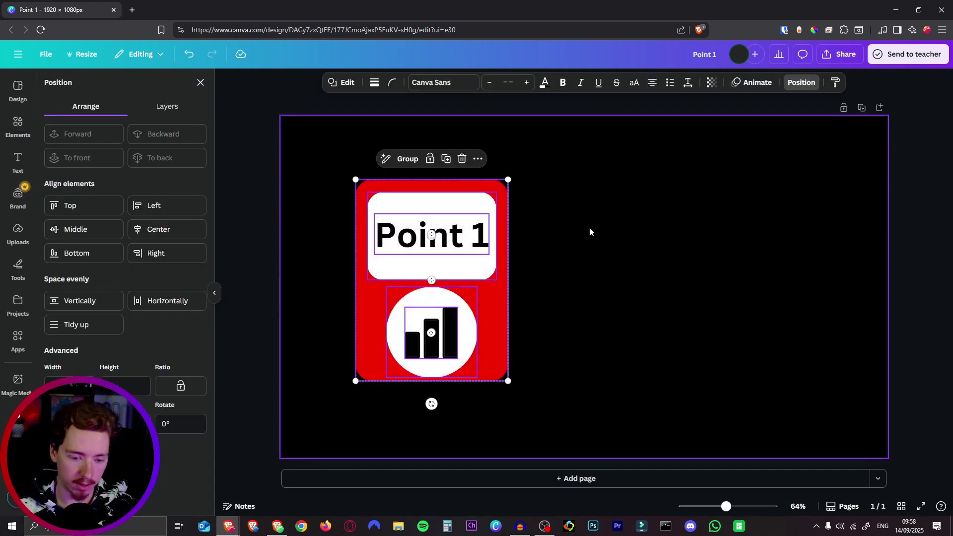
key("ctrl+d")
key("ctrl+d")
left_click_drag(791, 251, 857, 252)
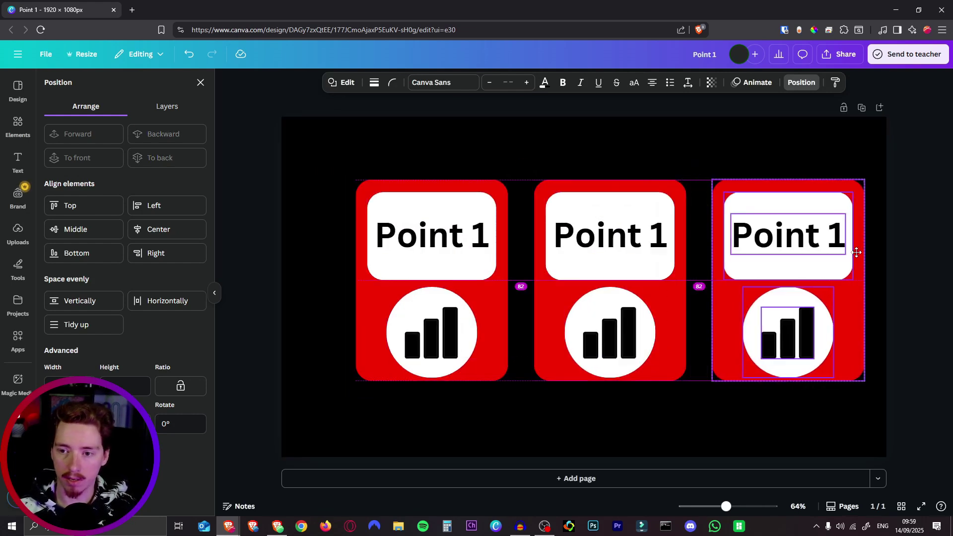
key("ctrl+a")
left_click_drag(459, 241, 433, 248)
left_click(485, 143)
Download the card design through the Share menu.
left_click(678, 194)
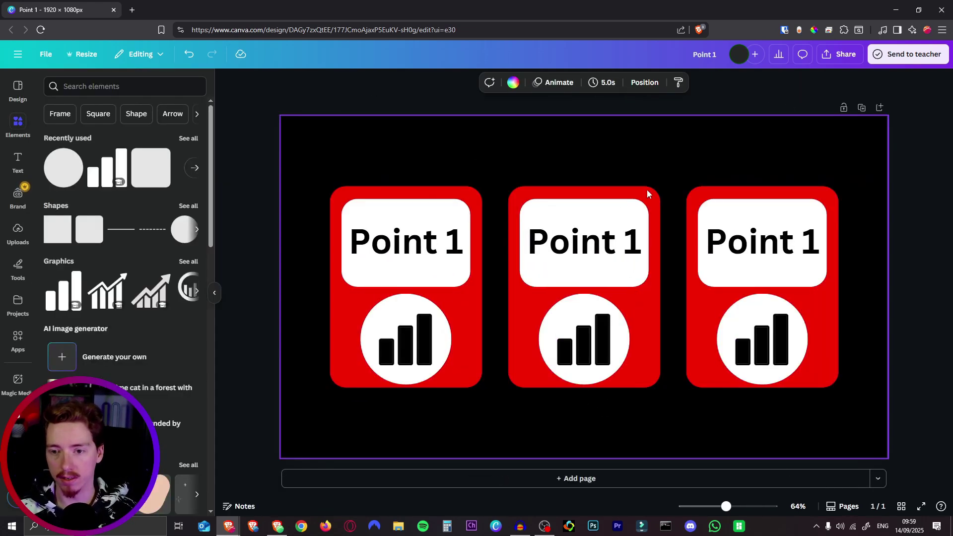
left_click(839, 53)
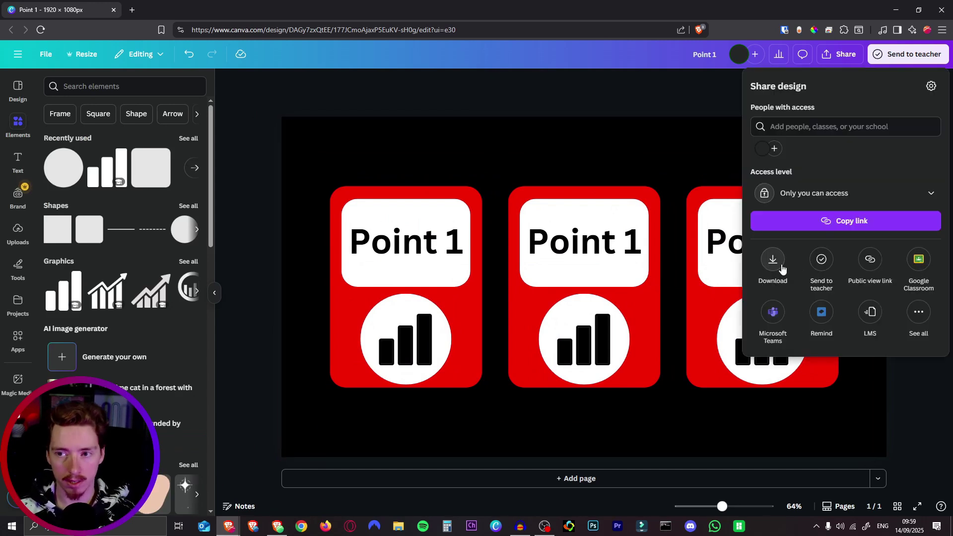
left_click(775, 262)
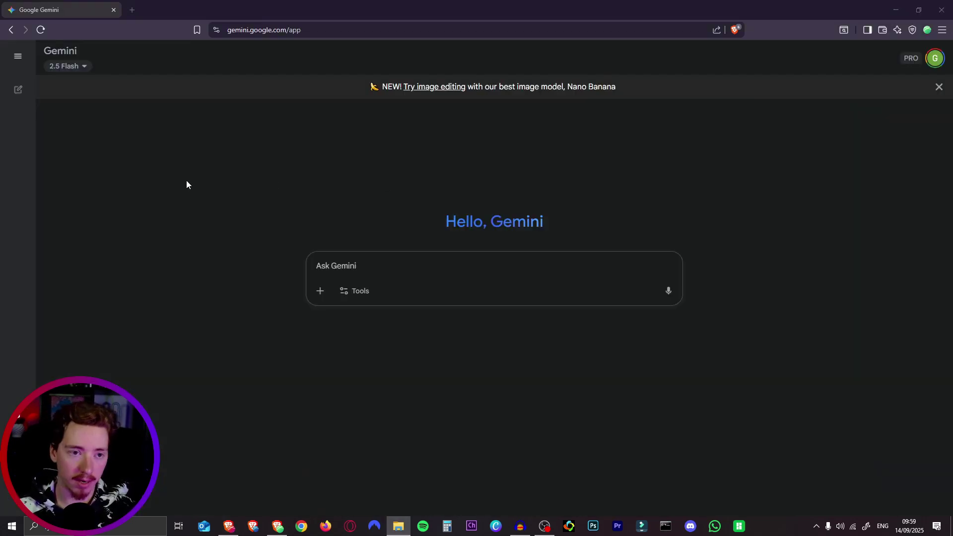
Attach the downloaded card PNG in Gemini and ask to change the middle card to 'Example 2'.
left_click(186, 185)
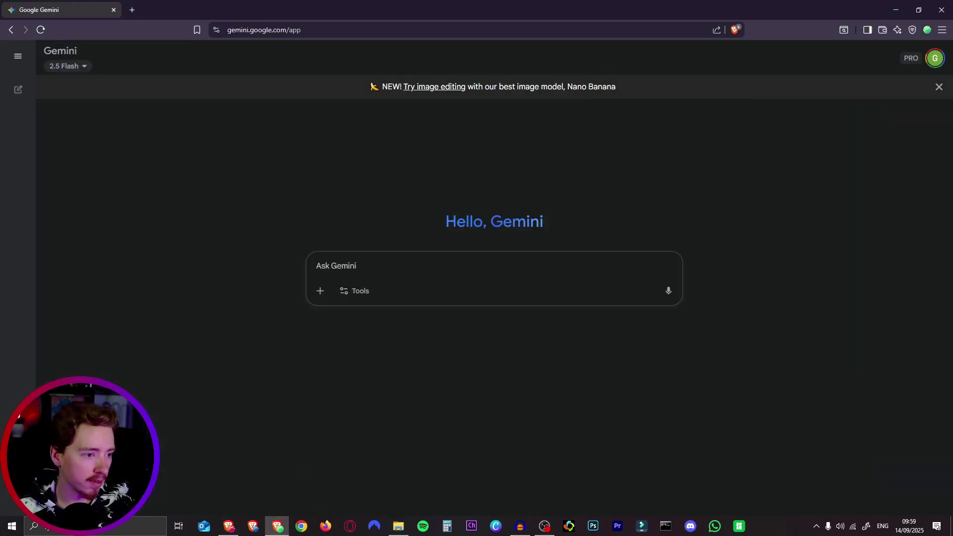
left_click_drag(187, 185, 417, 264)
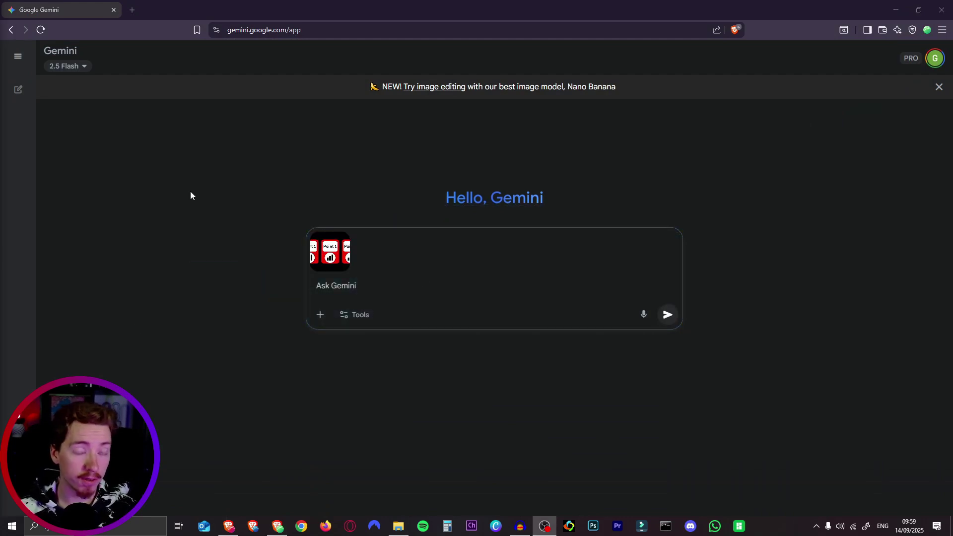
left_click(352, 300)
type("Change the text of the middle card in this image to \"Example 2\" and change the icon to something else")
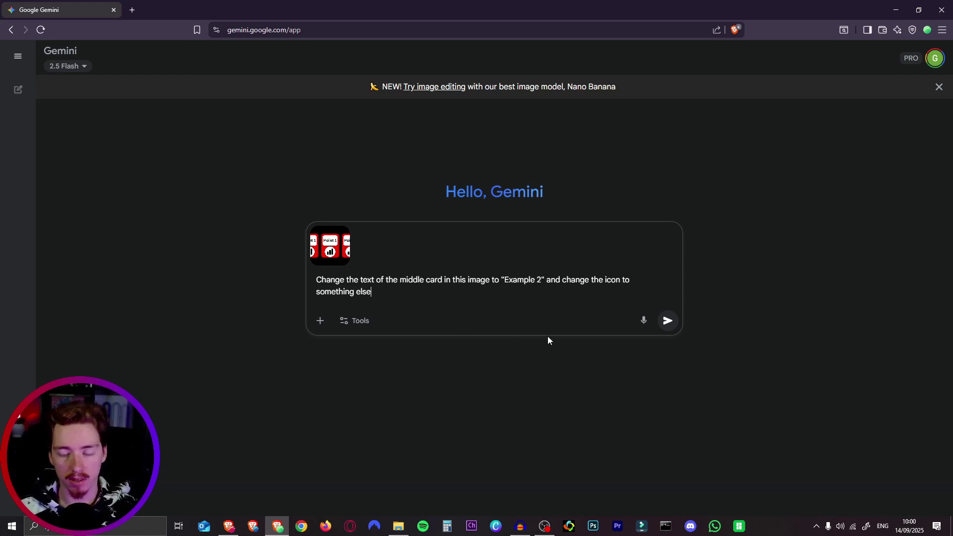
left_click(668, 321)
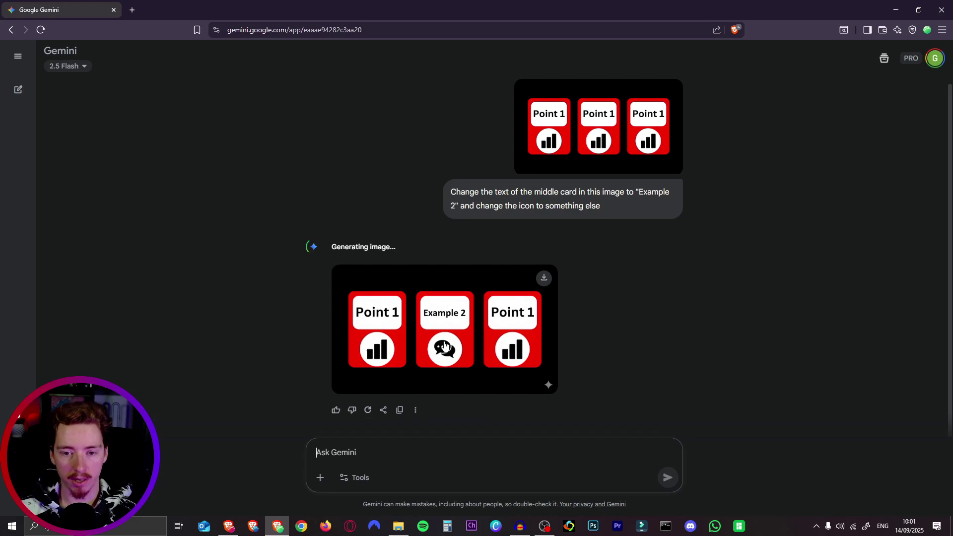
Review the edited card image full screen and open options on the 'Number 3' version.
left_click(552, 380)
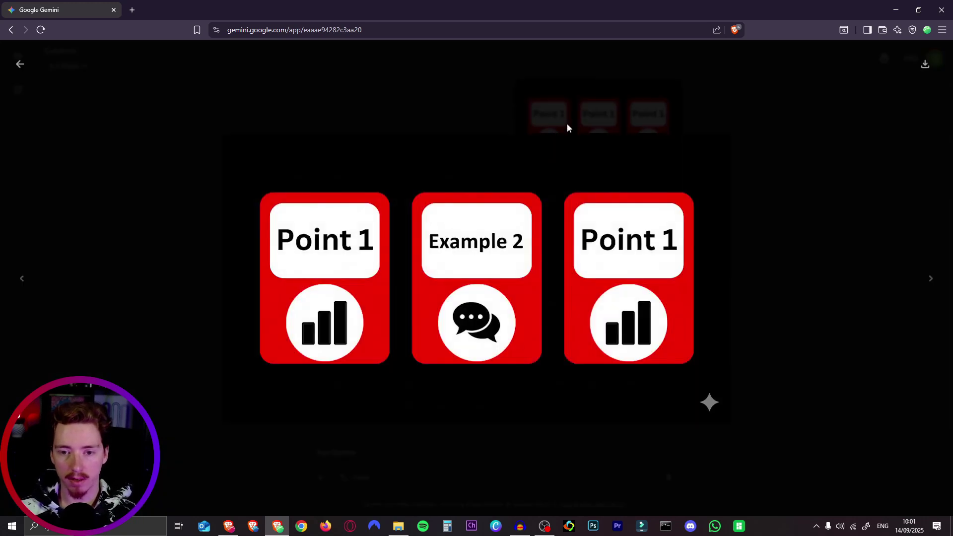
left_click(612, 102)
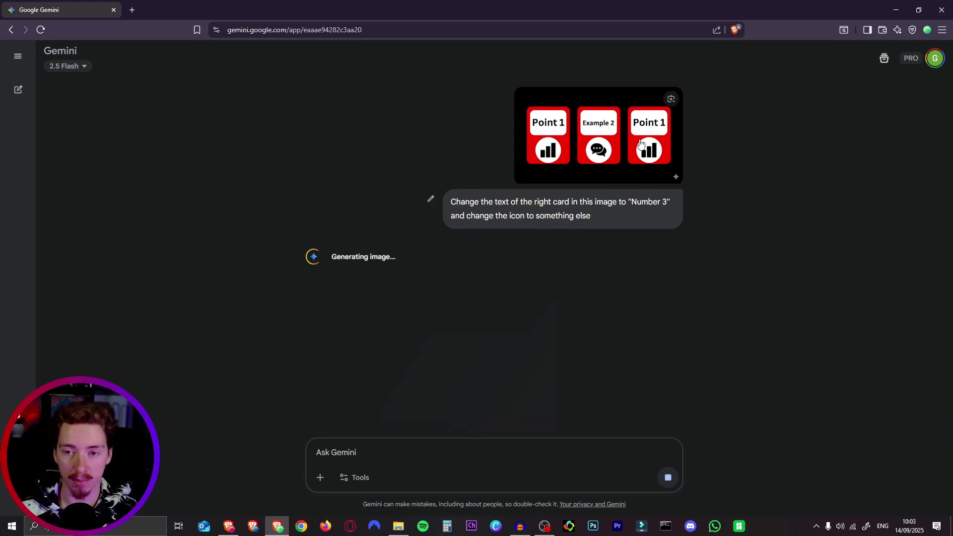
right_click(435, 320)
Send the 'Number 3' card image with the $100,000-design-team upgrade prompt and view the result.
left_click(511, 364)
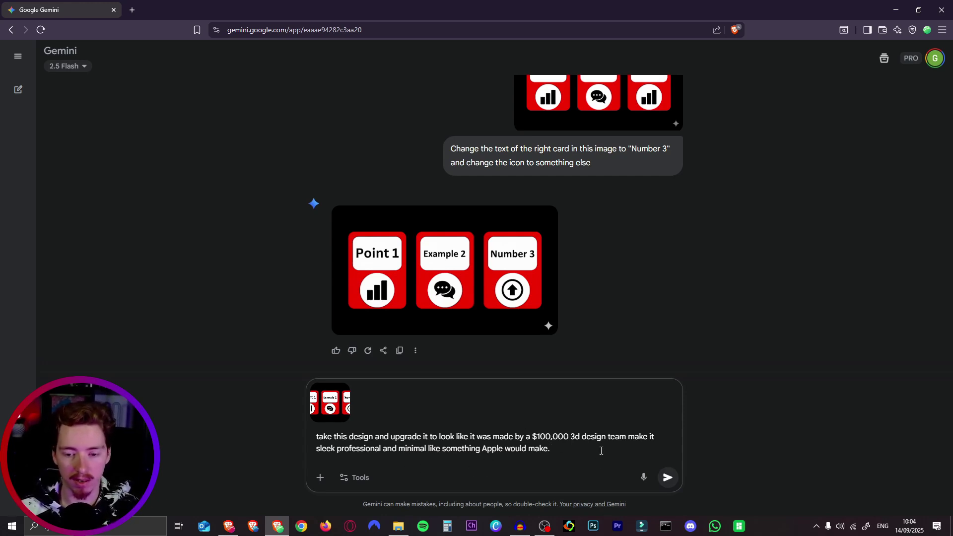
key("Return")
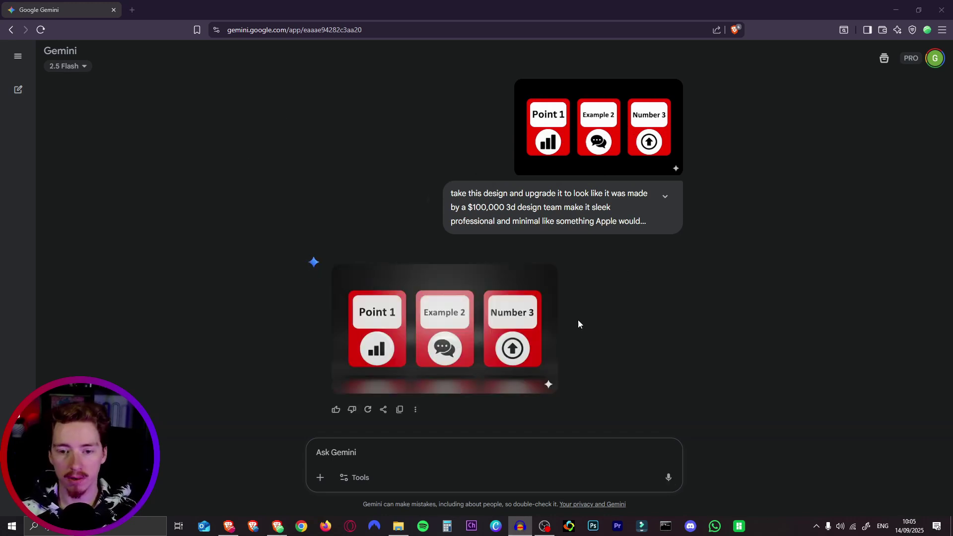
left_click(437, 342)
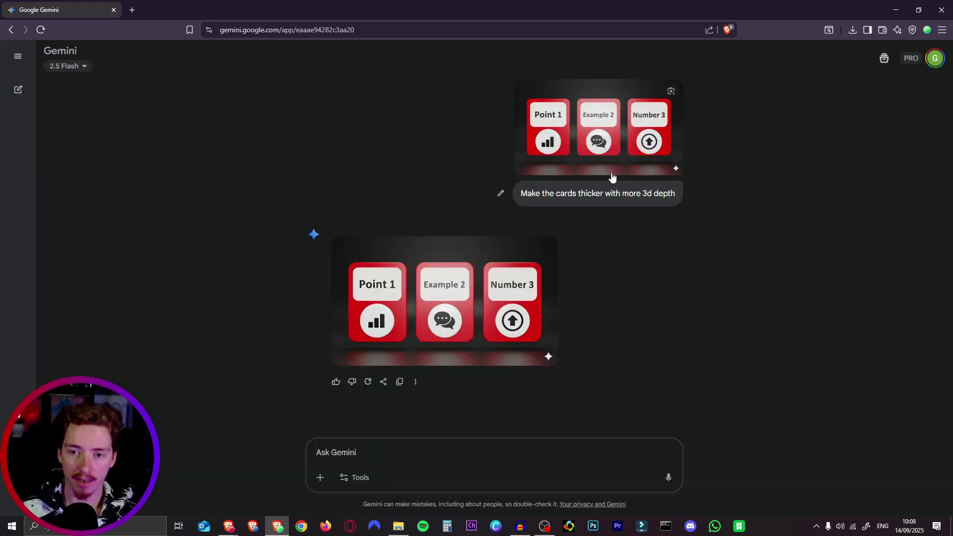
Enlarge the thicker, deeper 3D card result and copy that image.
scroll(605, 221, "up", 2)
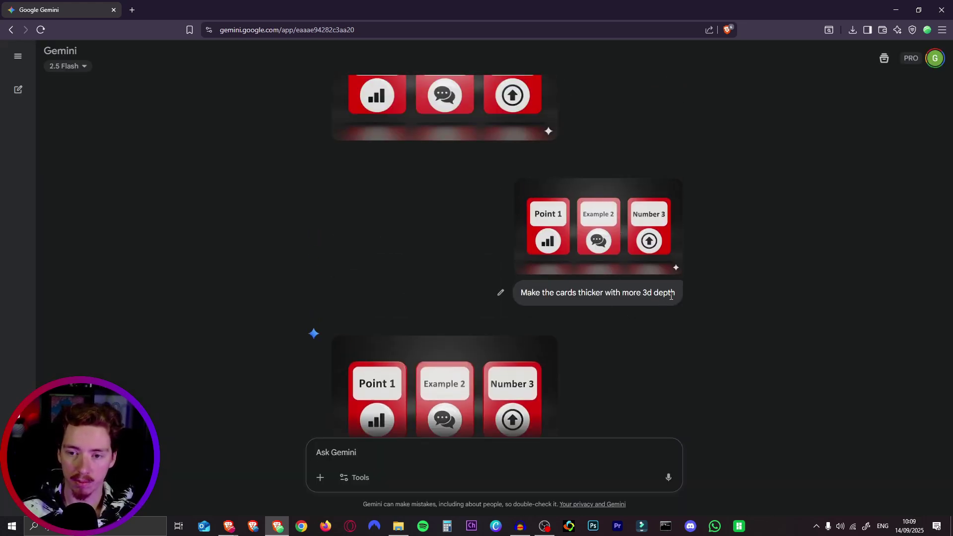
scroll(671, 296, "down", 2)
left_click(472, 298)
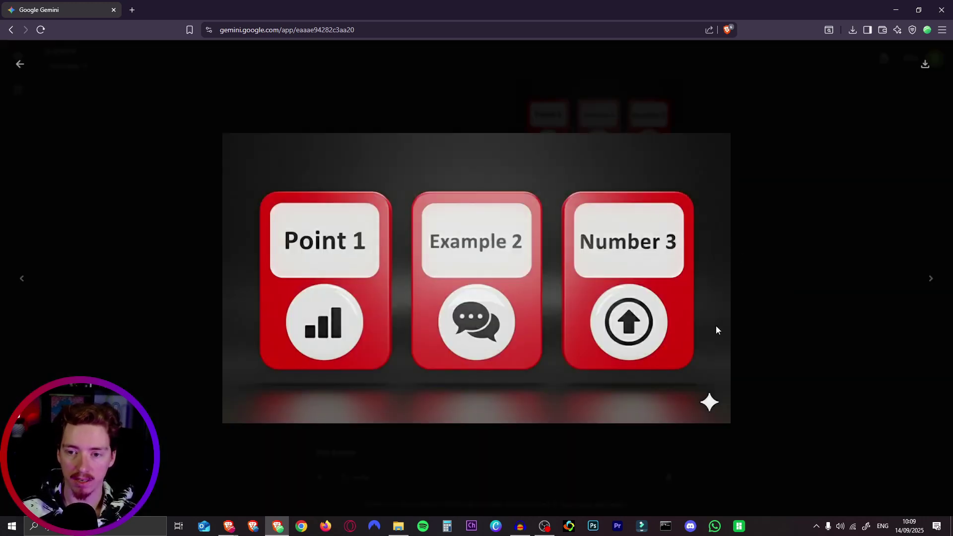
key("Escape")
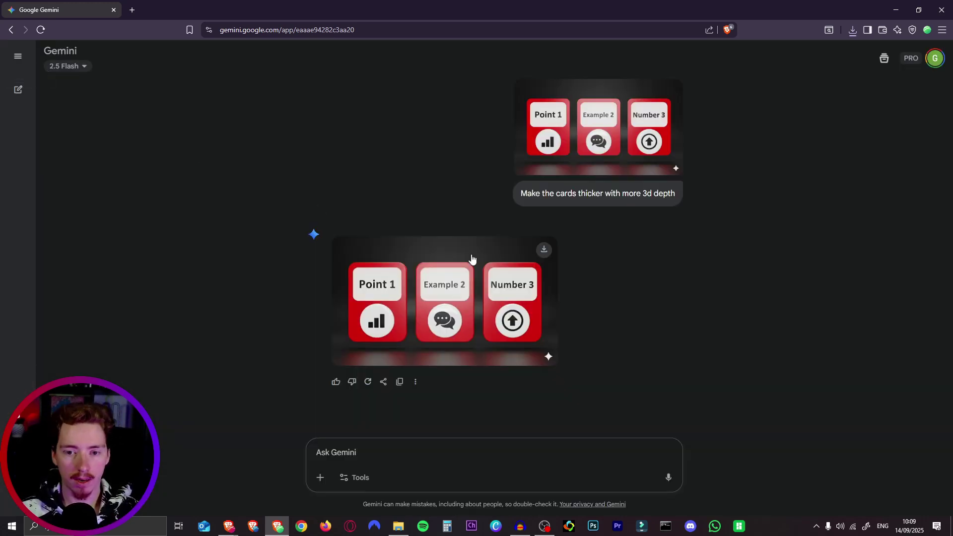
right_click(450, 268)
left_click(518, 306)
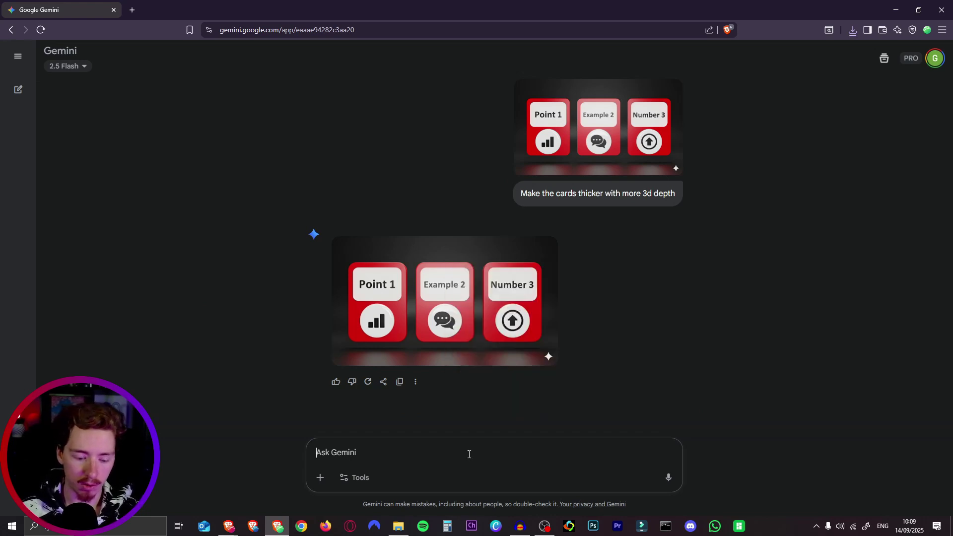
Paste the thicker-card image into ChatGPT, then go back to the Gemini neon-glow chat.
key("ctrl+v")
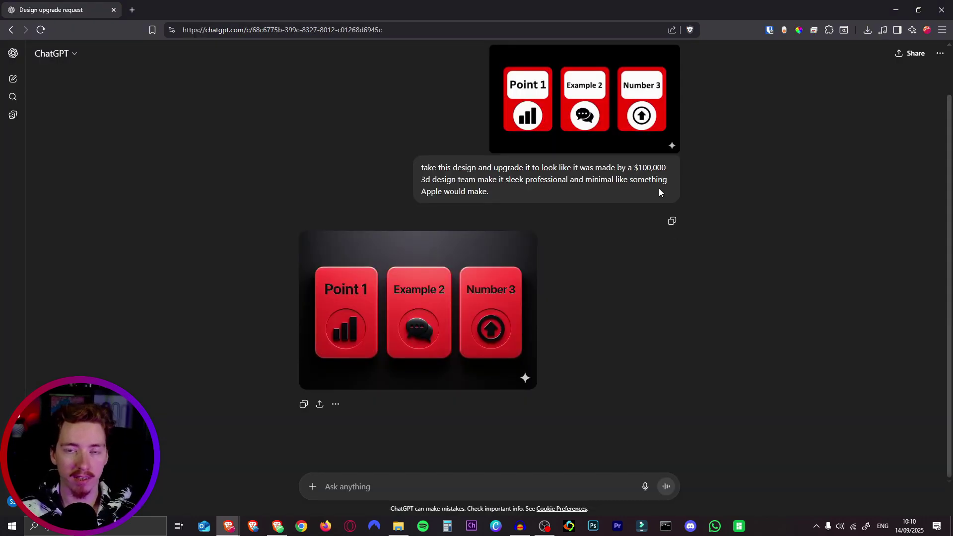
scroll(670, 243, "up", 1)
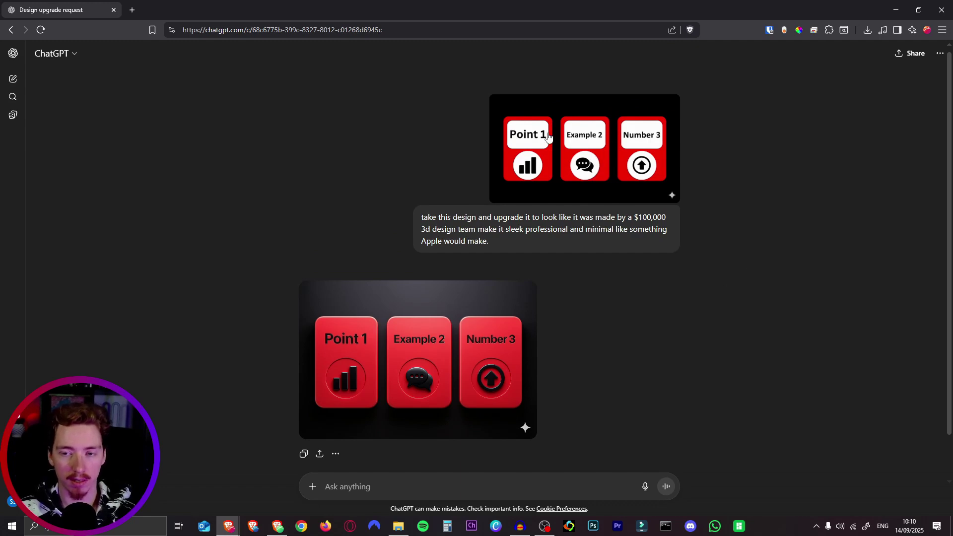
scroll(472, 223, "down", 1)
left_click(380, 308)
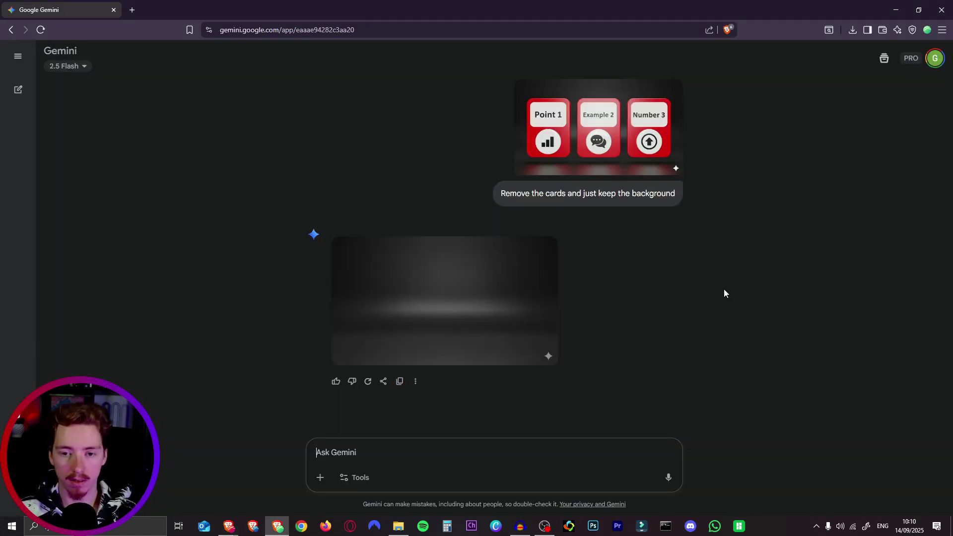
left_click(557, 314)
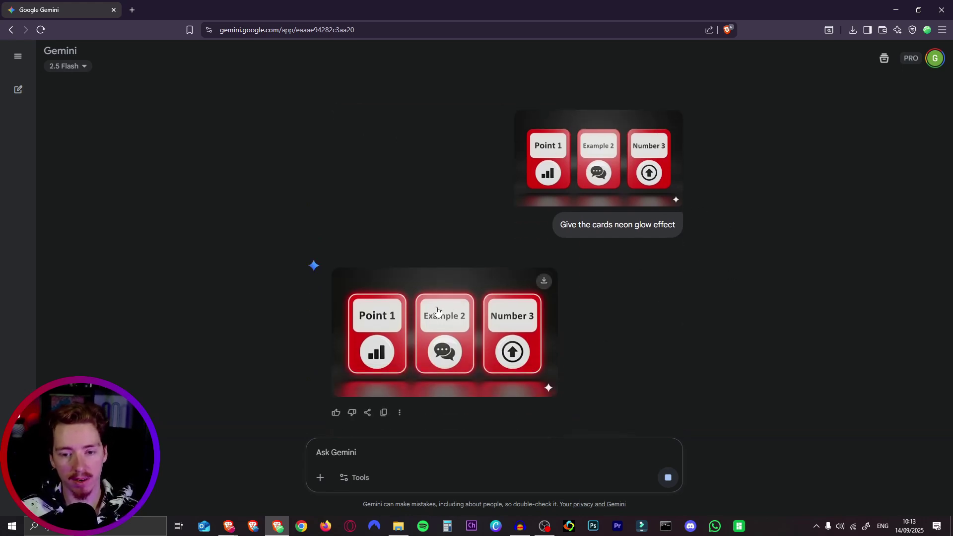
Enlarge the neon-glow red card image, then close the preview to return to Canva.
left_click(436, 311)
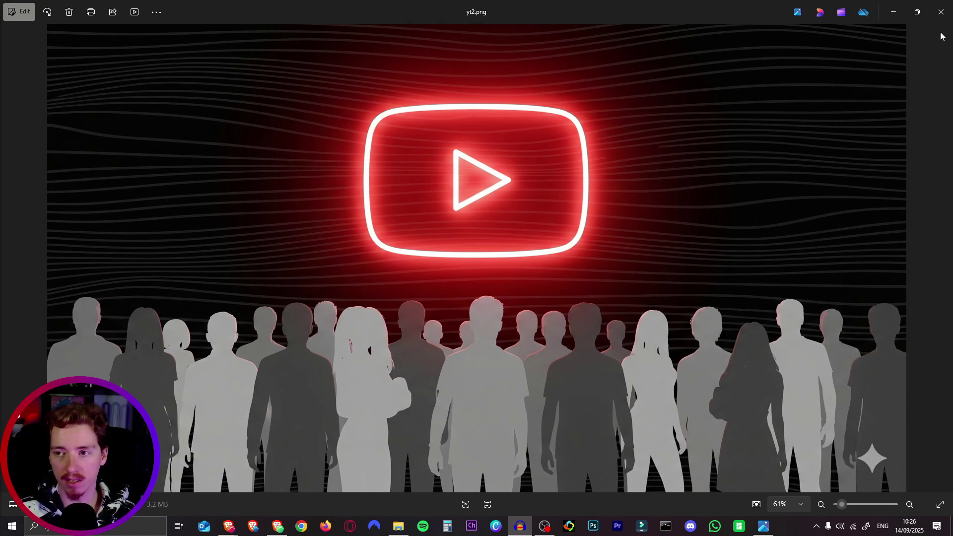
left_click(941, 11)
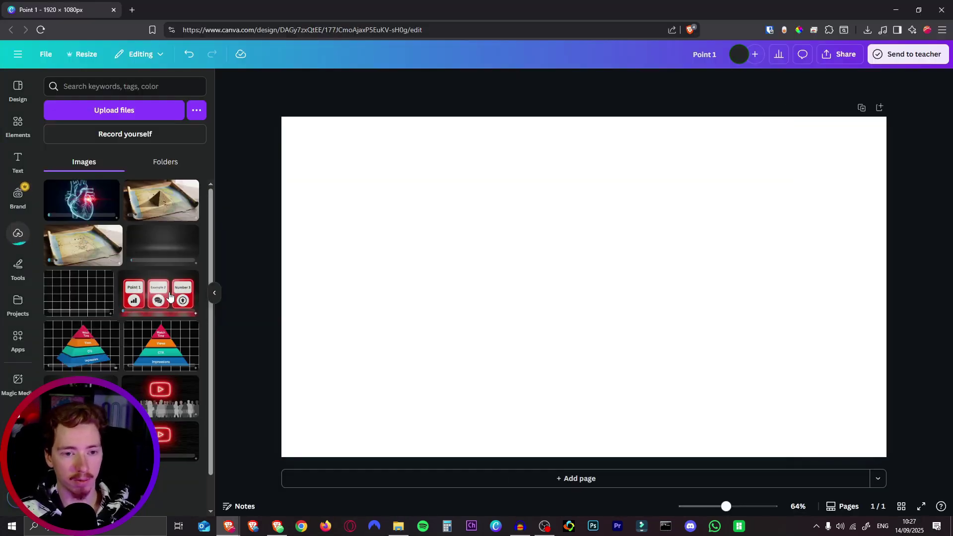
Place the glowing heart image on page 1 and resize it to fill the page.
scroll(170, 296, "down", 1)
left_click_drag(82, 182, 301, 317)
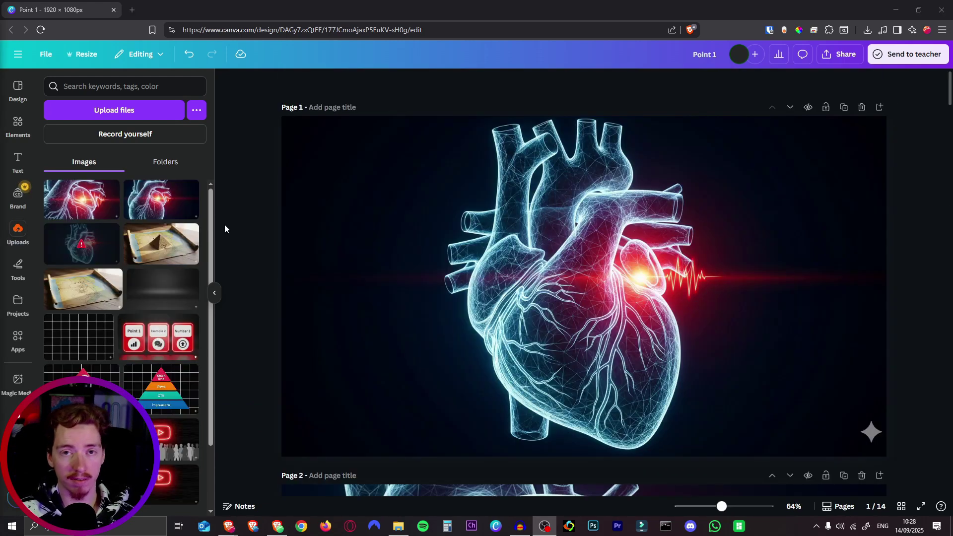
left_click(878, 288)
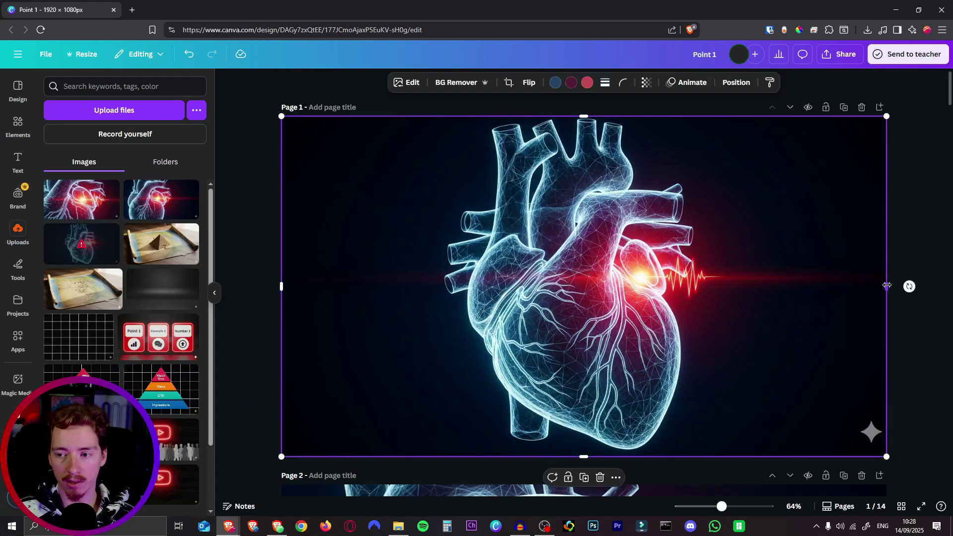
left_click_drag(887, 287, 857, 294)
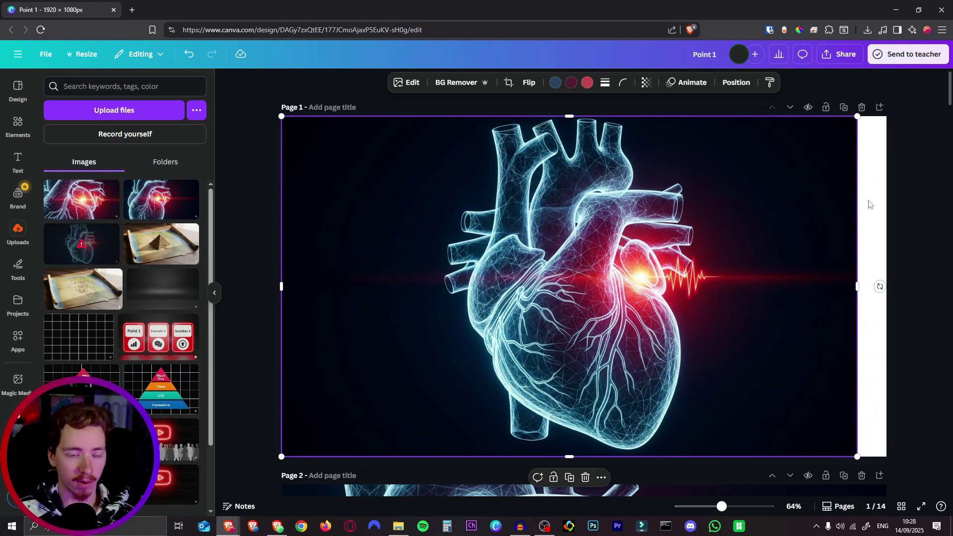
left_click_drag(858, 290, 886, 290)
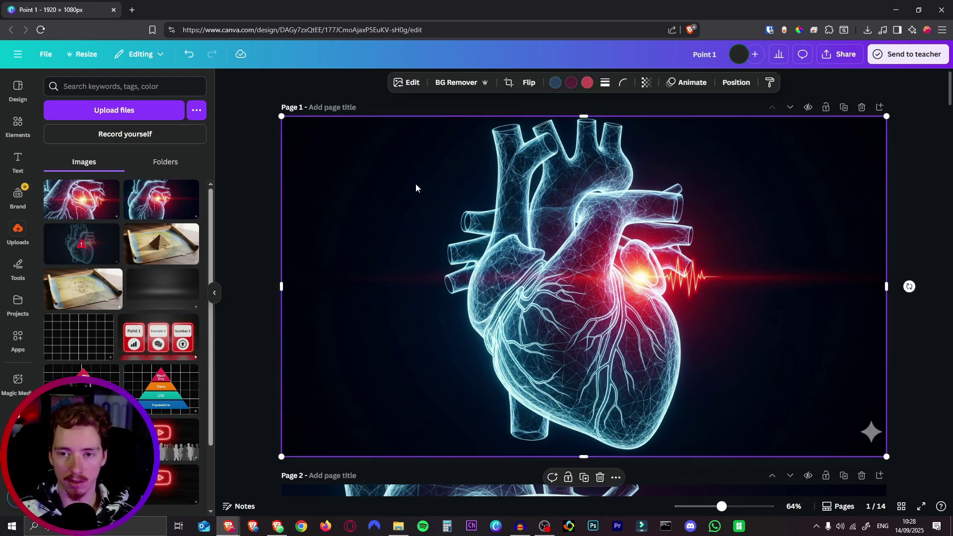
Erase the sparkle watermark at the heart image's lower right with Magic Eraser.
left_click(397, 90)
left_click(159, 218)
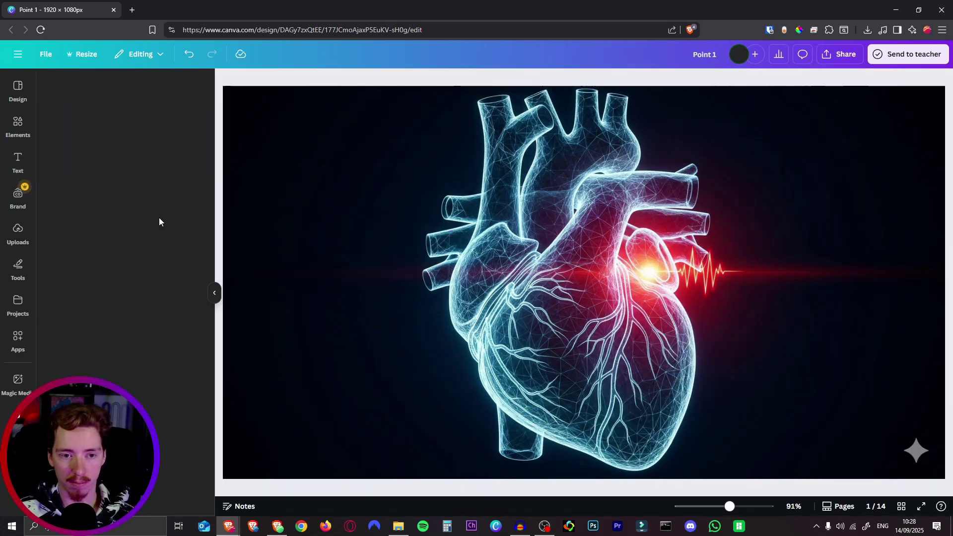
left_click(926, 453)
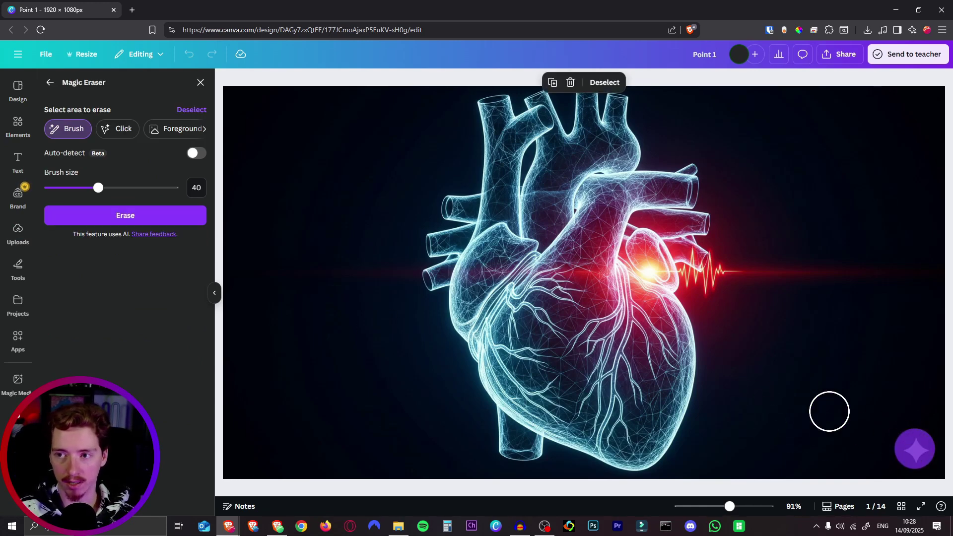
left_click(125, 215)
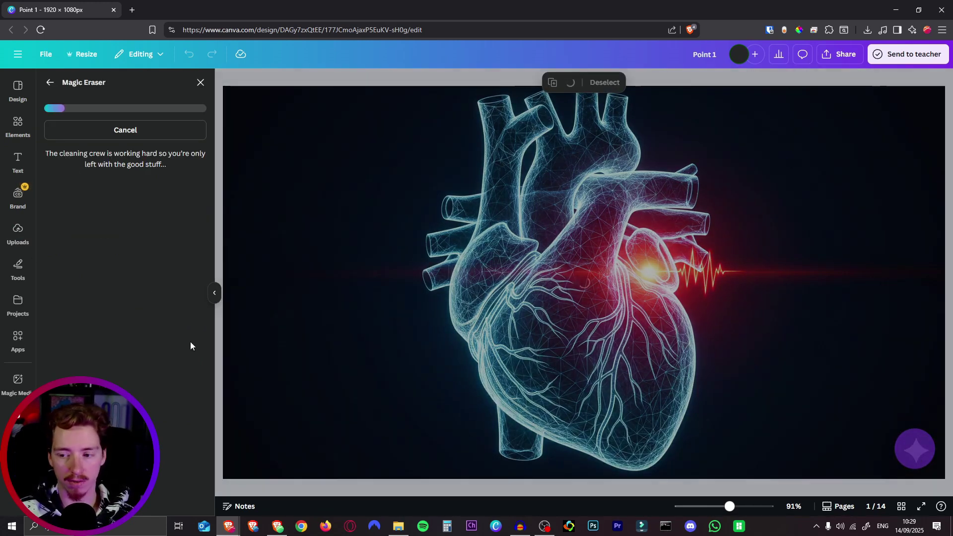
left_click(50, 82)
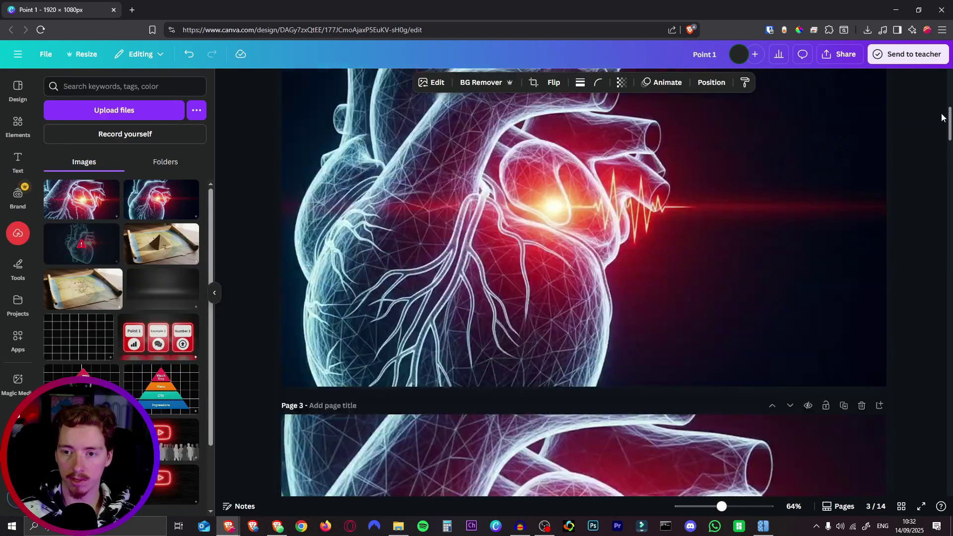
Bring up the design's PNG download settings from the Share menu.
scroll(943, 118, "up", 15)
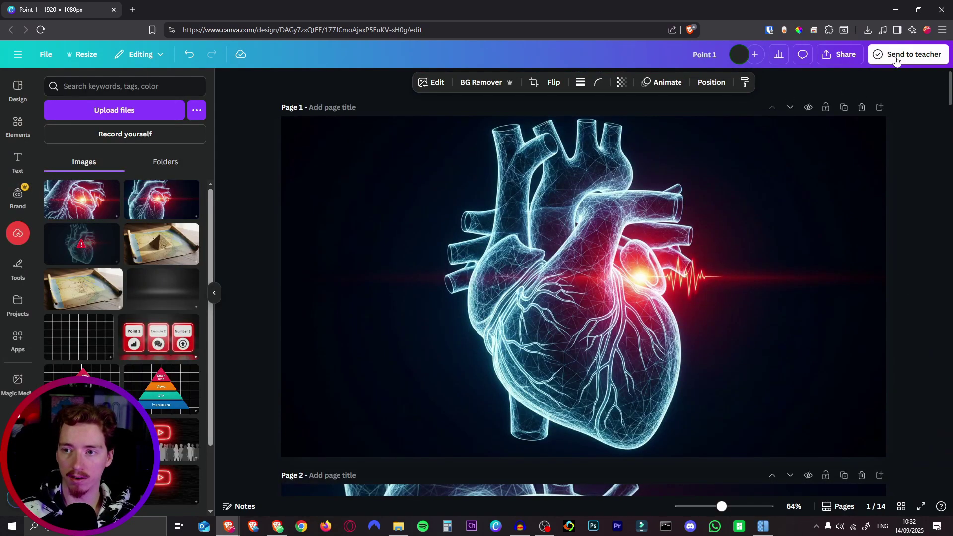
left_click(839, 54)
left_click(772, 259)
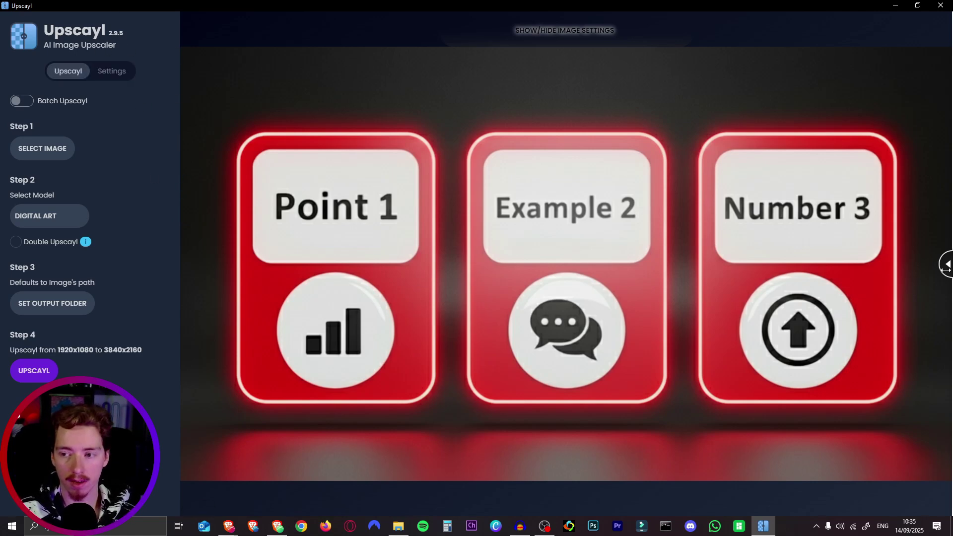
Slide the Upscayl comparison divider back and forth over the neon-card image.
left_click_drag(945, 264, 737, 264)
left_click_drag(879, 277, 330, 249)
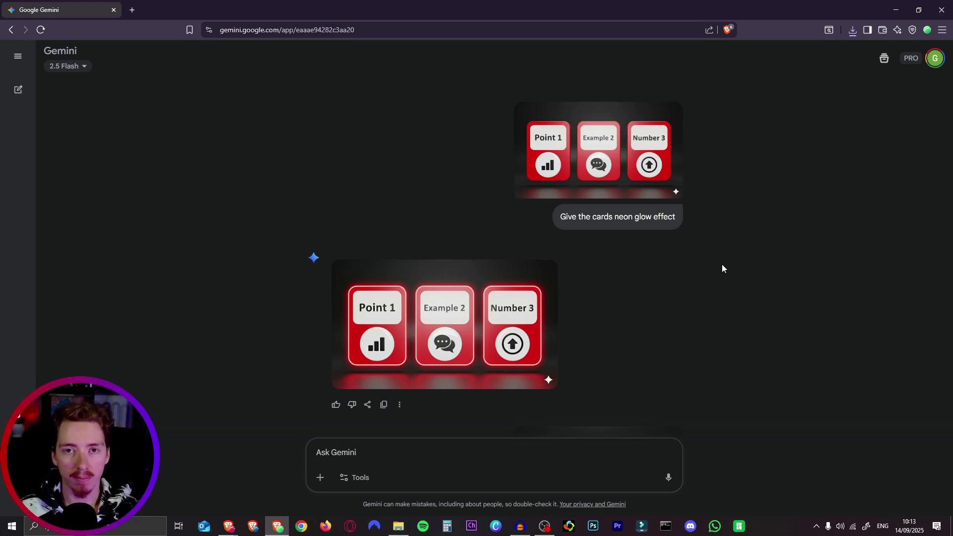
Enlarge the neon-glow card image, then switch to the OpenArt window.
left_click(380, 312)
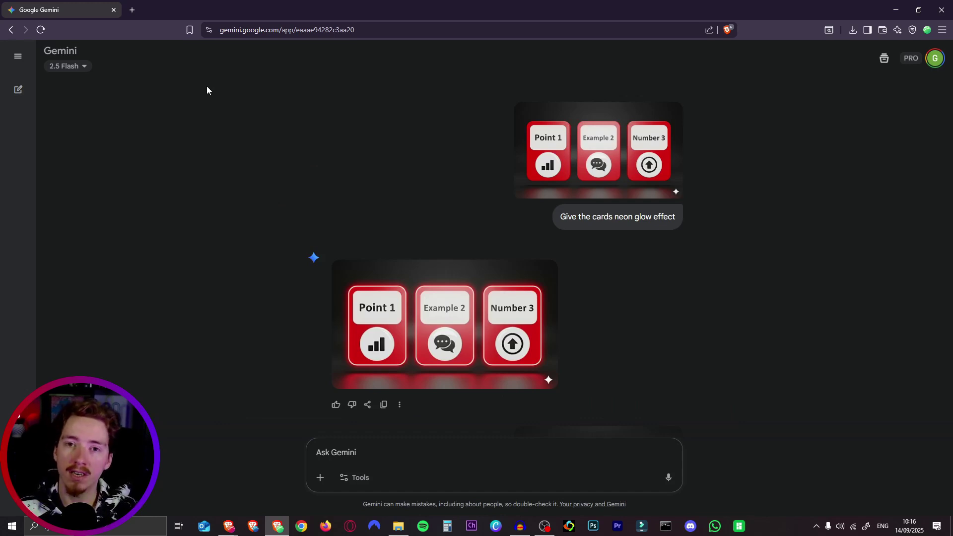
key("alt+Tab")
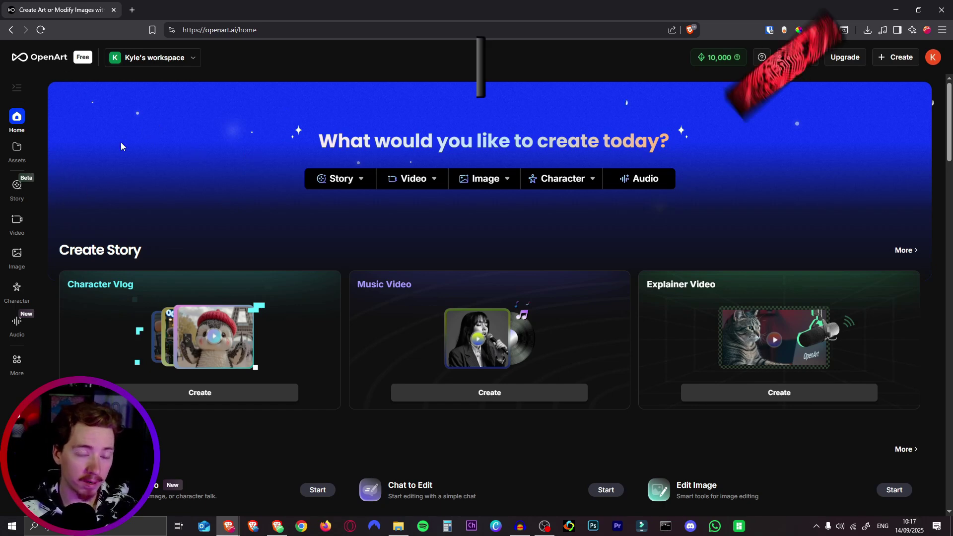
Browse OpenArt's public image-generation models from the Image page, scrolling through the list.
left_click(21, 261)
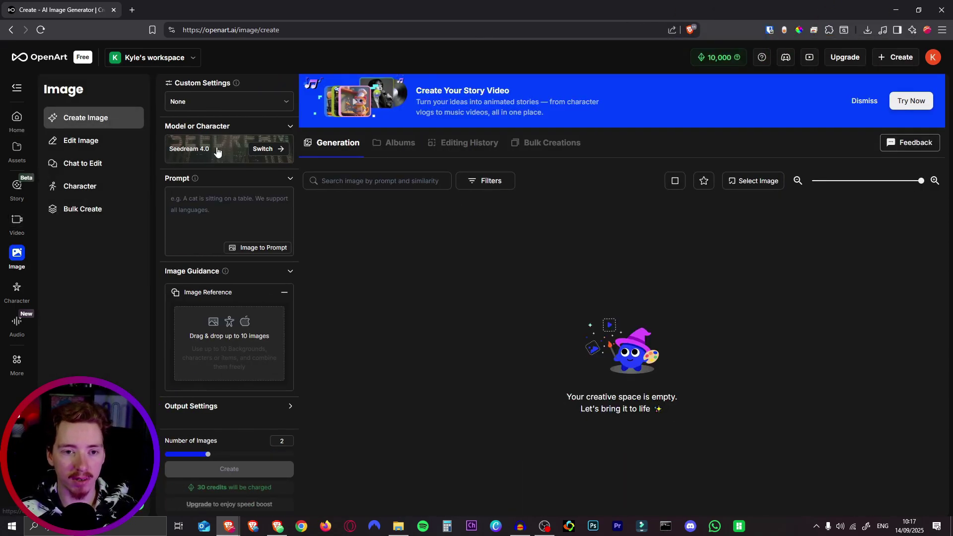
left_click(227, 150)
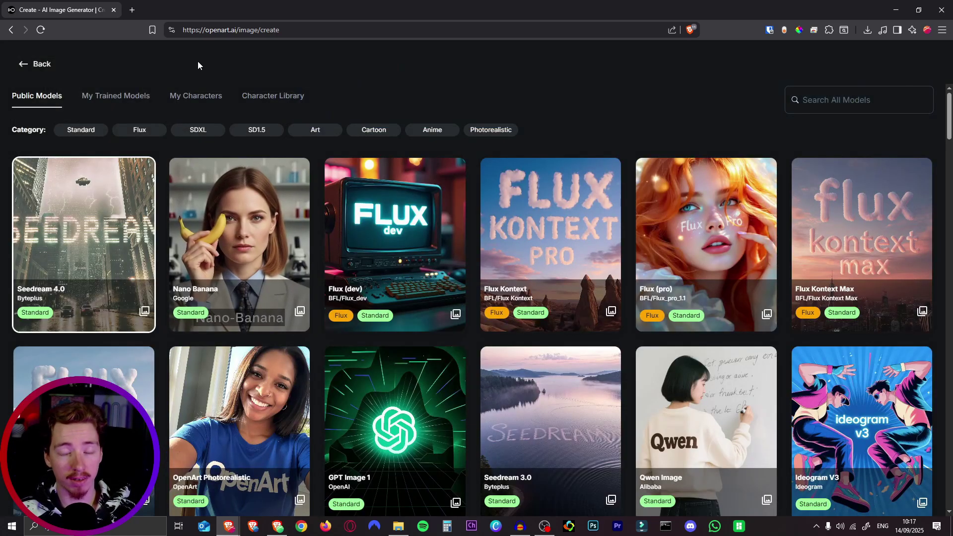
left_click(30, 64)
left_click(208, 144)
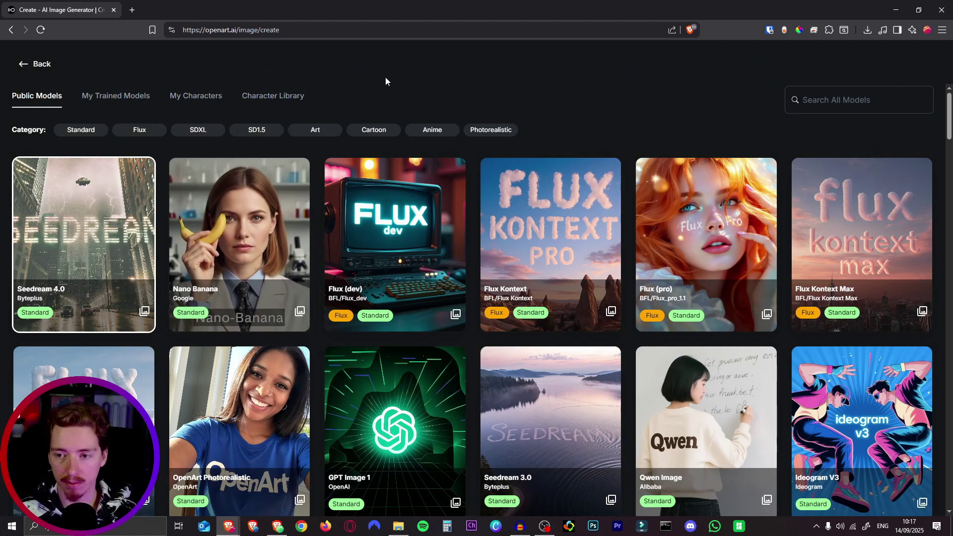
scroll(472, 53, "down", 1)
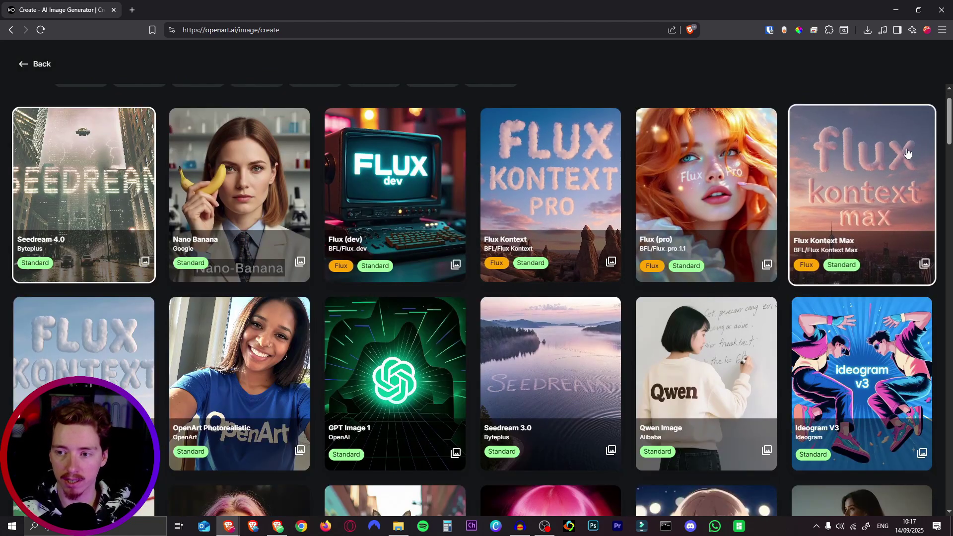
scroll(513, 255, "down", 10)
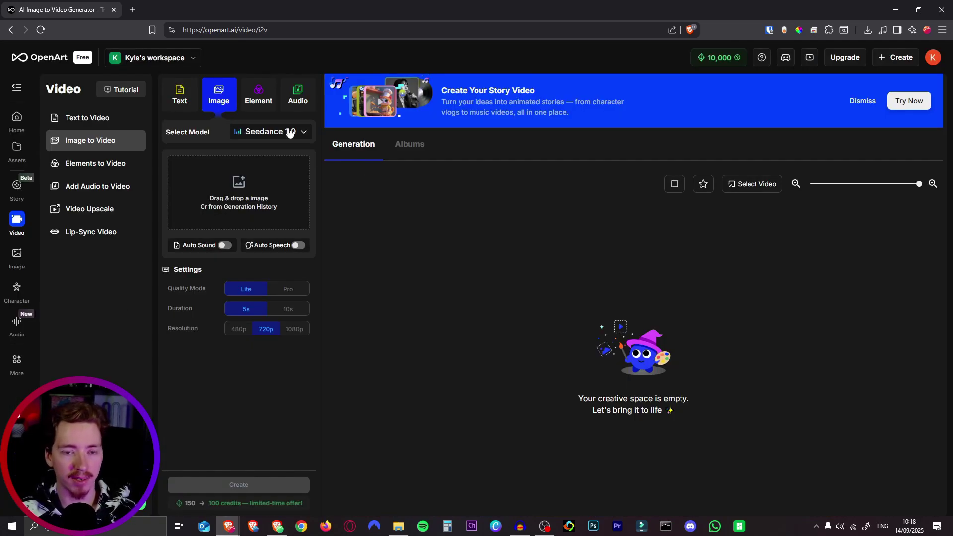
Pick MiniMax Hailuo 02 from the video model list, giving 6s, 512P and start/end frames.
left_click(290, 132)
scroll(327, 223, "down", 4)
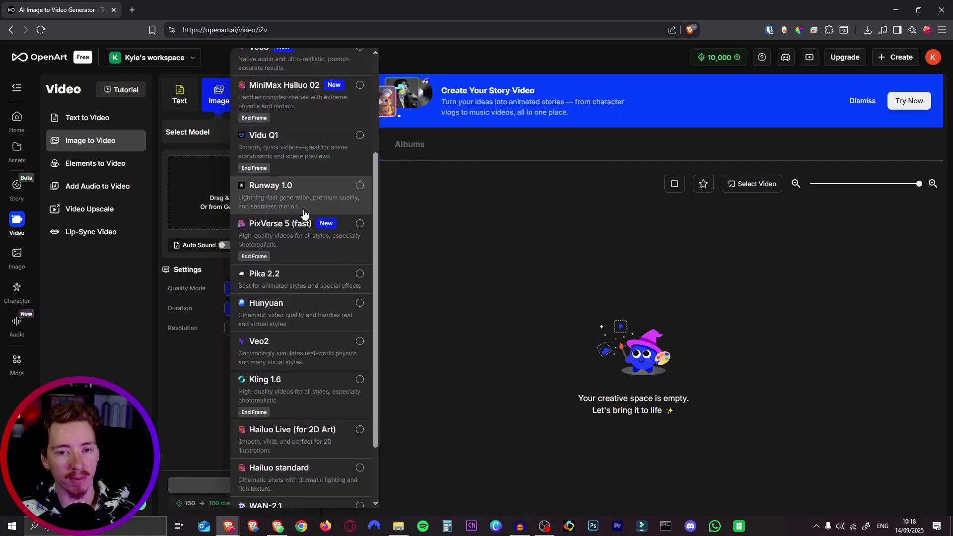
scroll(326, 405, "up", 8)
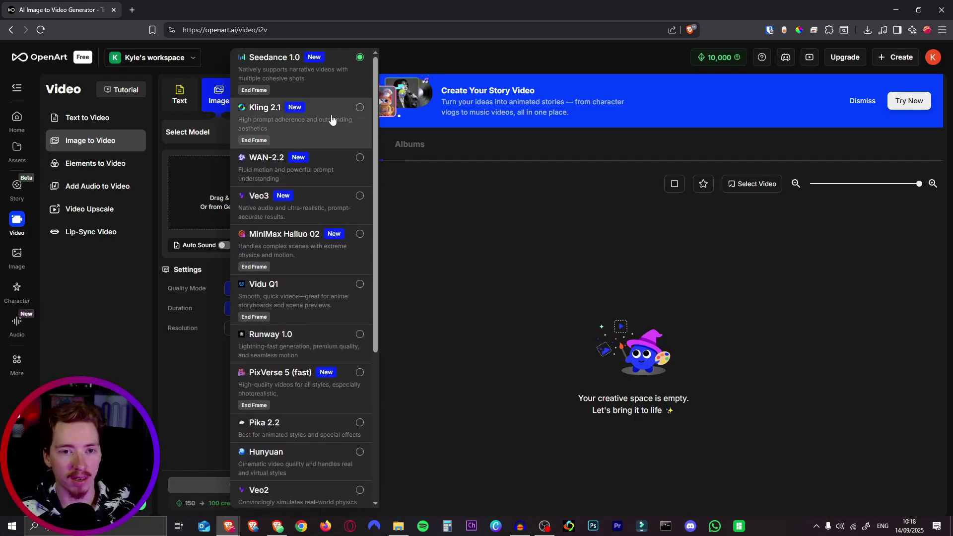
key("Escape")
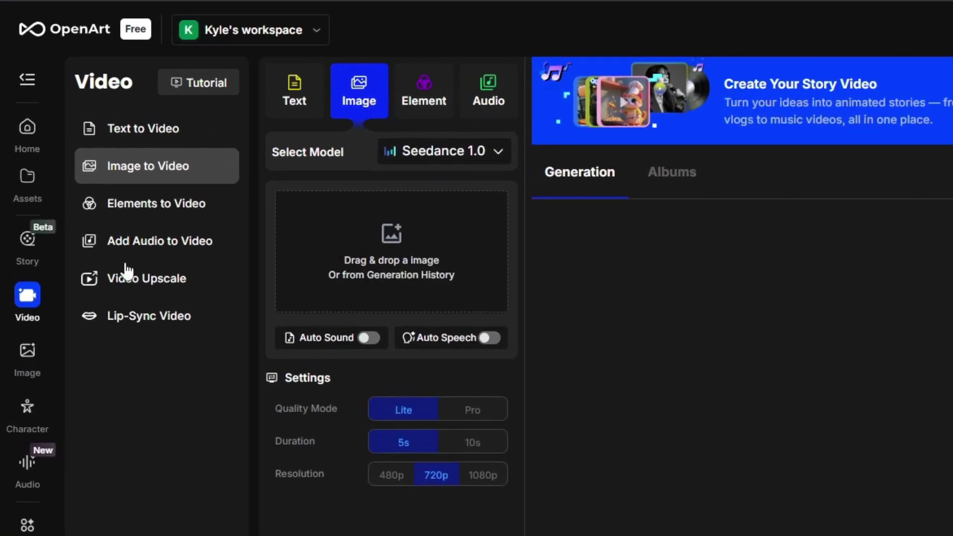
left_click(461, 154)
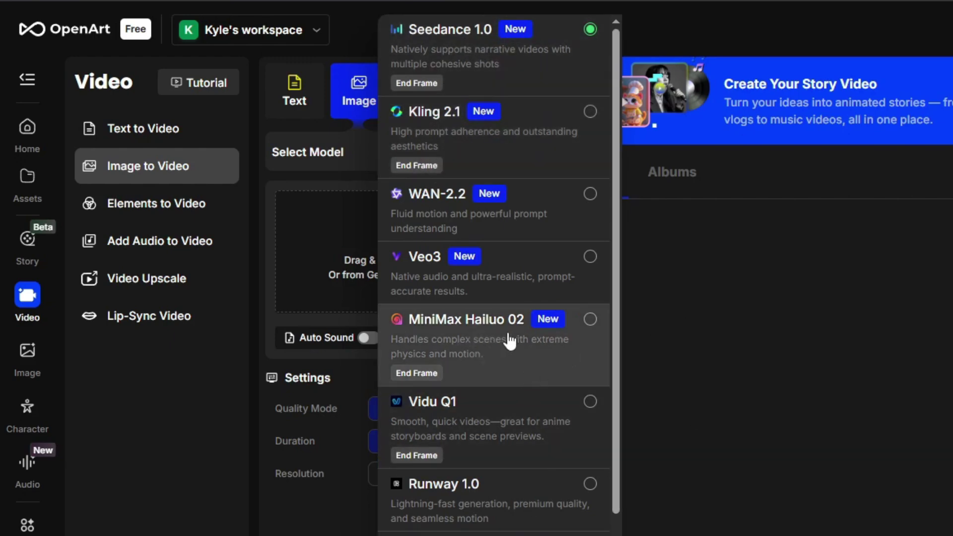
left_click(510, 340)
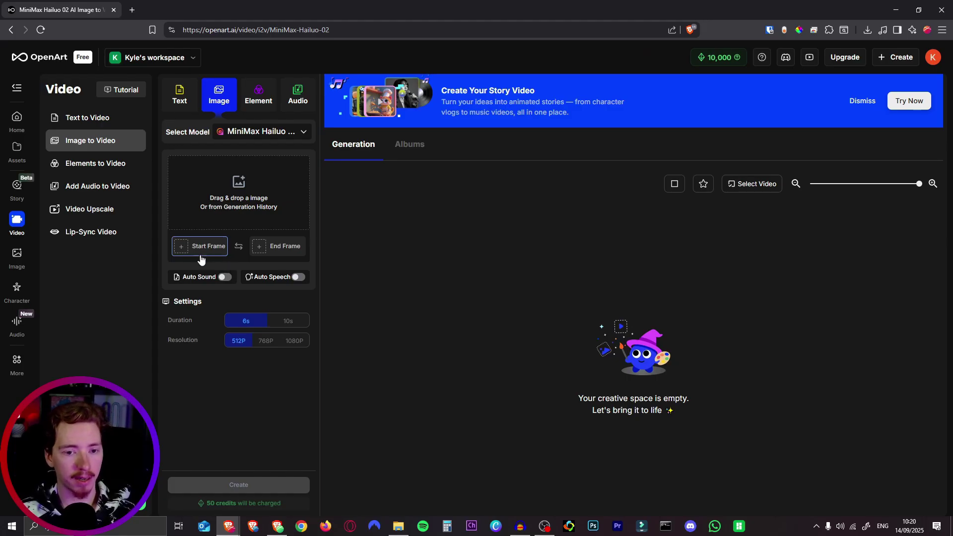
Load yt1.png as start frame, generate the YouTube-logo video, and keep MiniMax Hailuo 02.
left_click(304, 201)
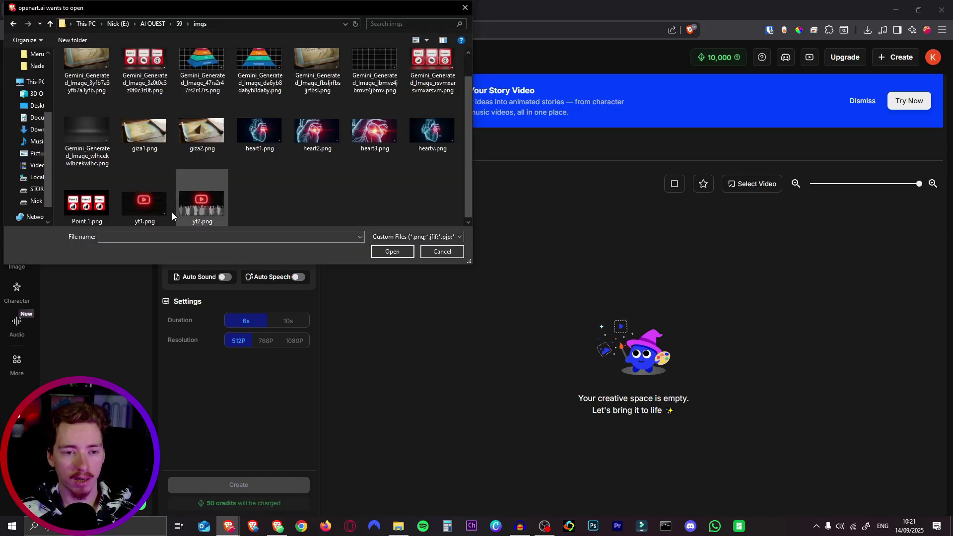
double_click(140, 206)
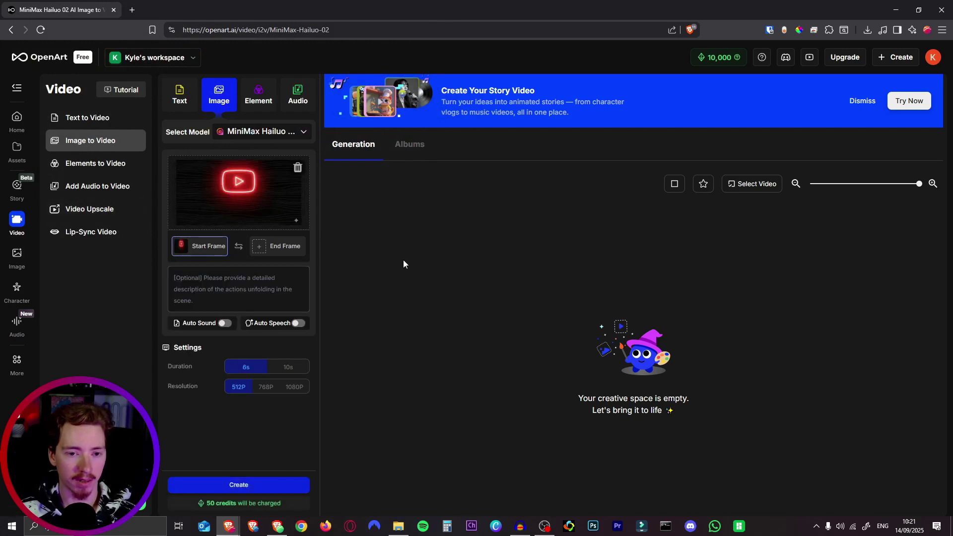
left_click(289, 246)
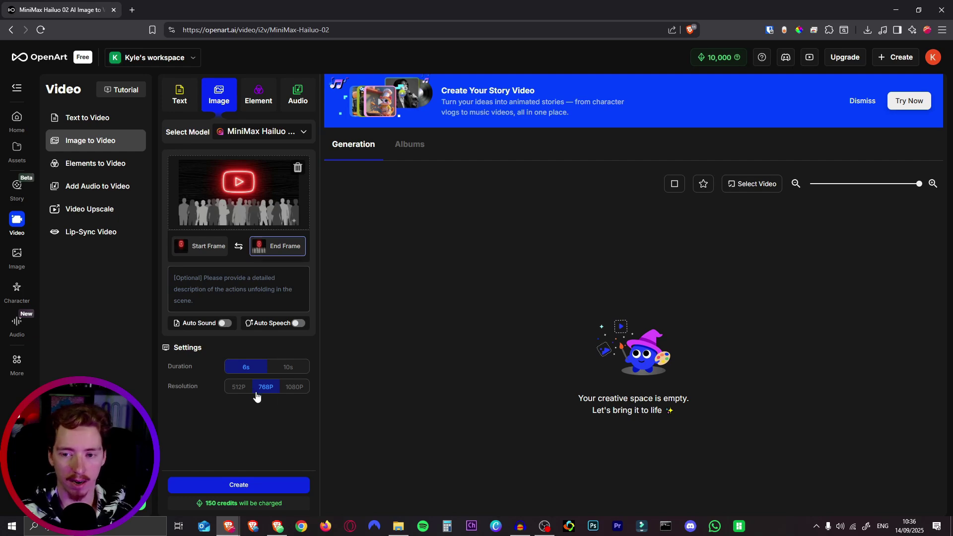
left_click(260, 487)
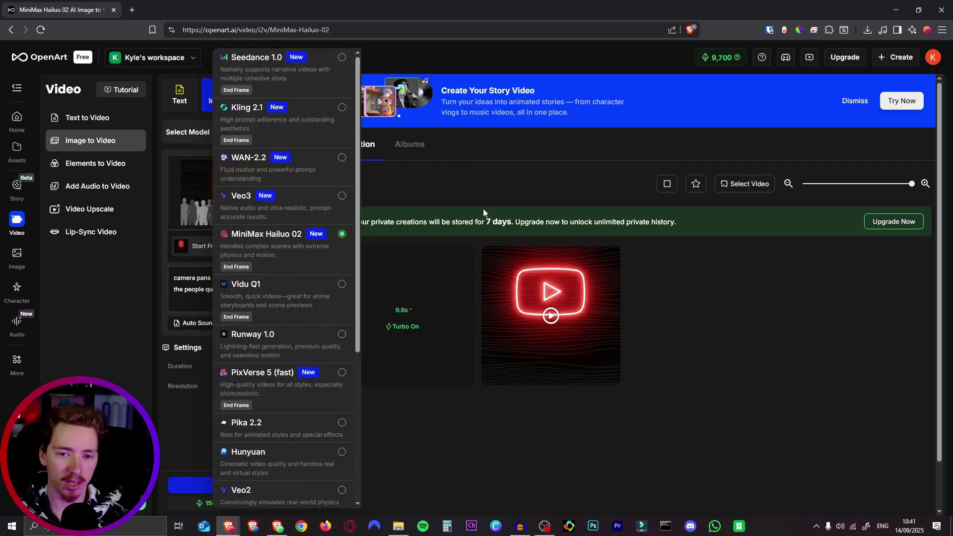
left_click(429, 196)
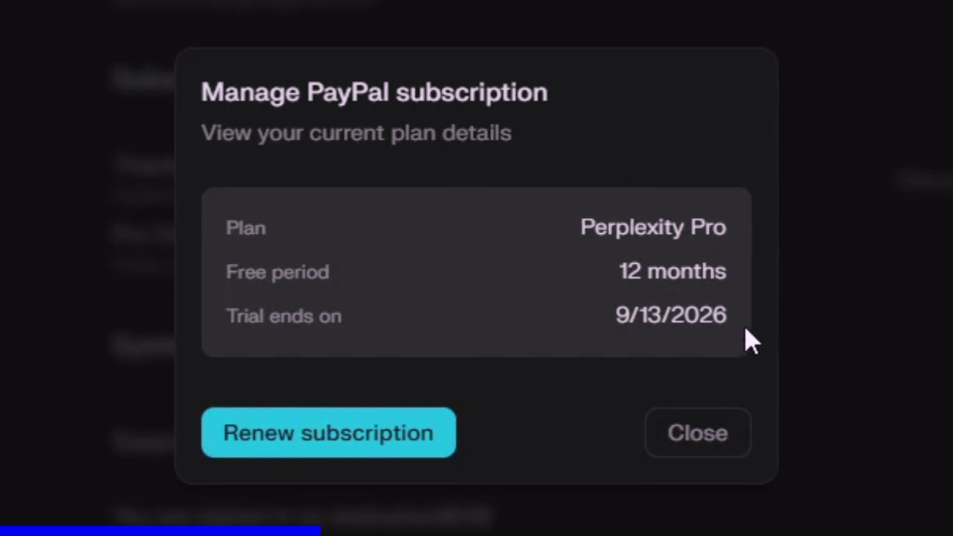
Highlight the free-year plan details, then view the PRO Community and Free Community products.
left_click_drag(568, 304, 500, 263)
left_click_drag(551, 228, 251, 134)
left_click(443, 252)
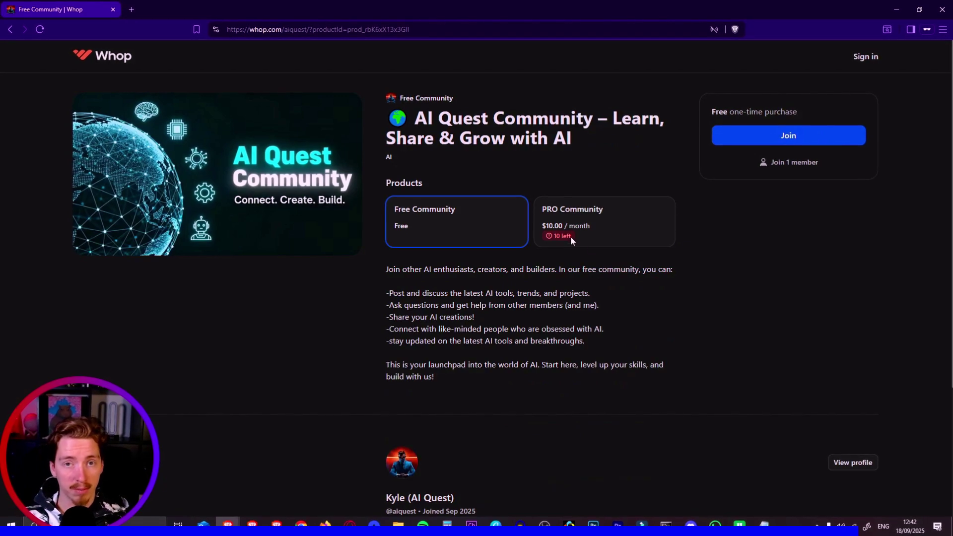
left_click(571, 234)
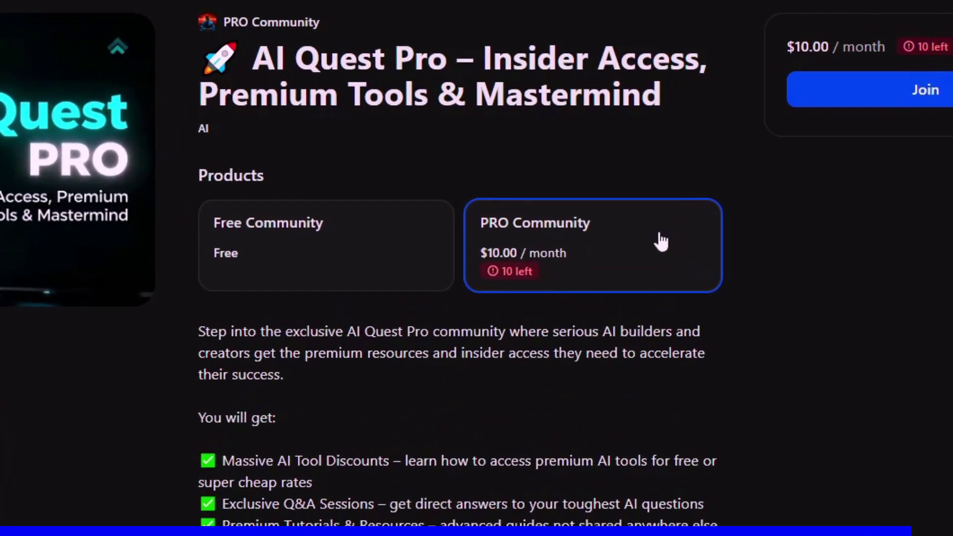
left_click(434, 237)
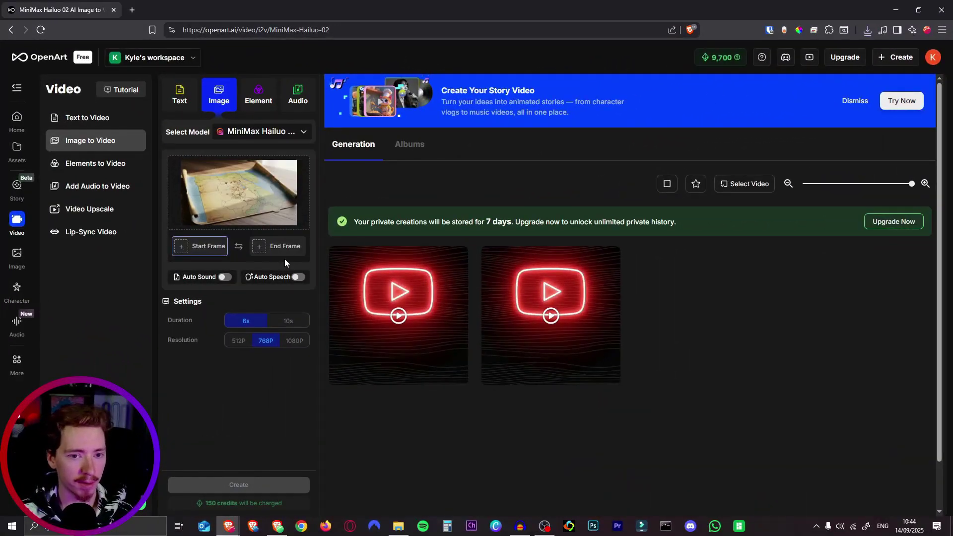
Use the pyramid-on-map image as end frame, generate the rising-pyramid video, and watch it full screen.
left_click(285, 248)
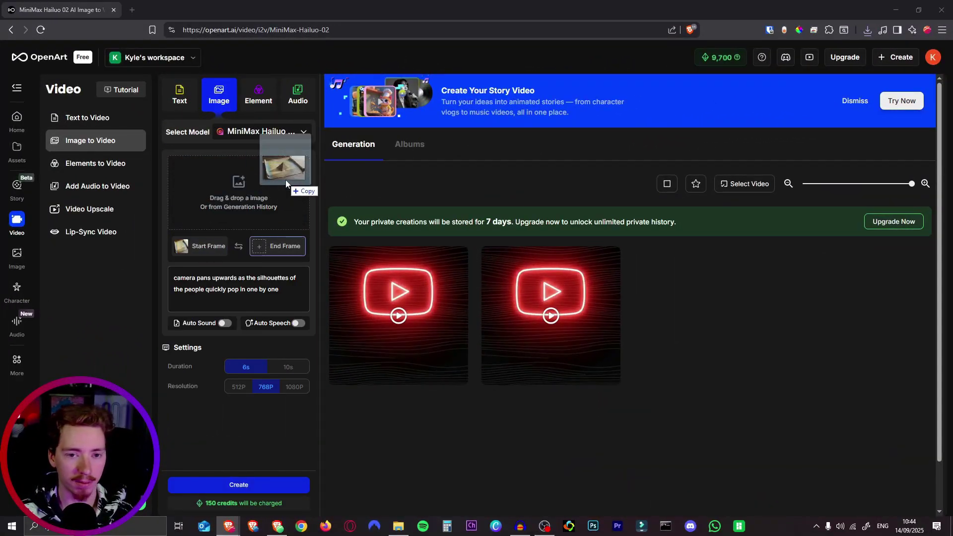
left_click_drag(285, 179, 285, 184)
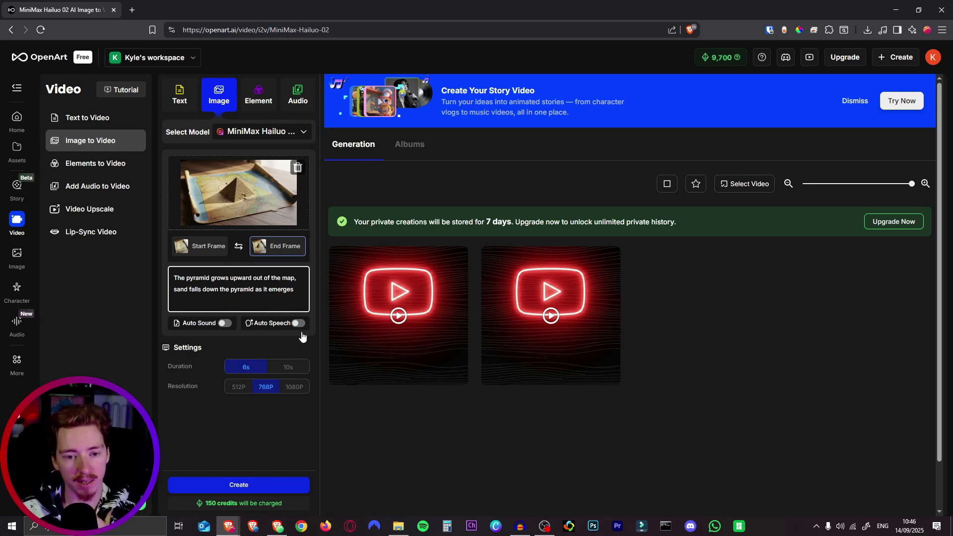
left_click(263, 485)
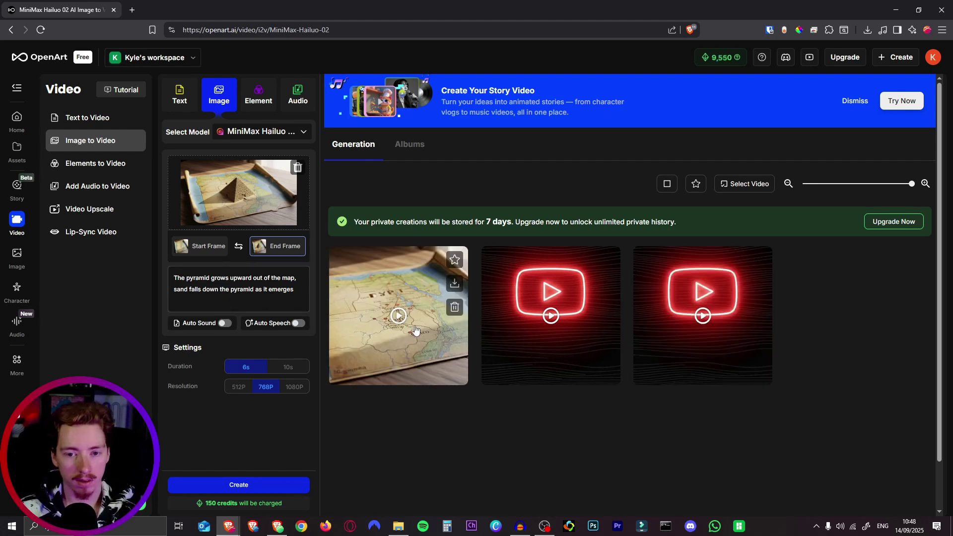
left_click(398, 316)
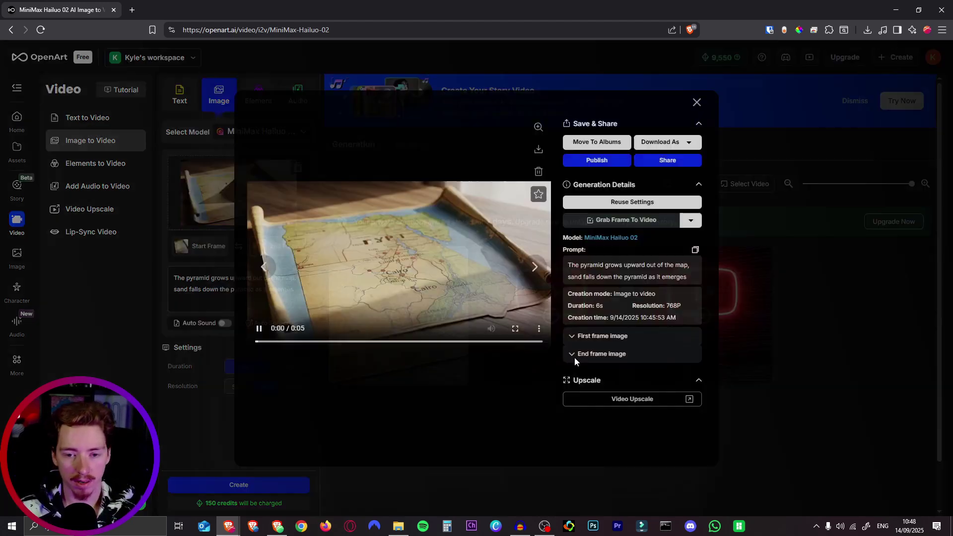
left_click(515, 328)
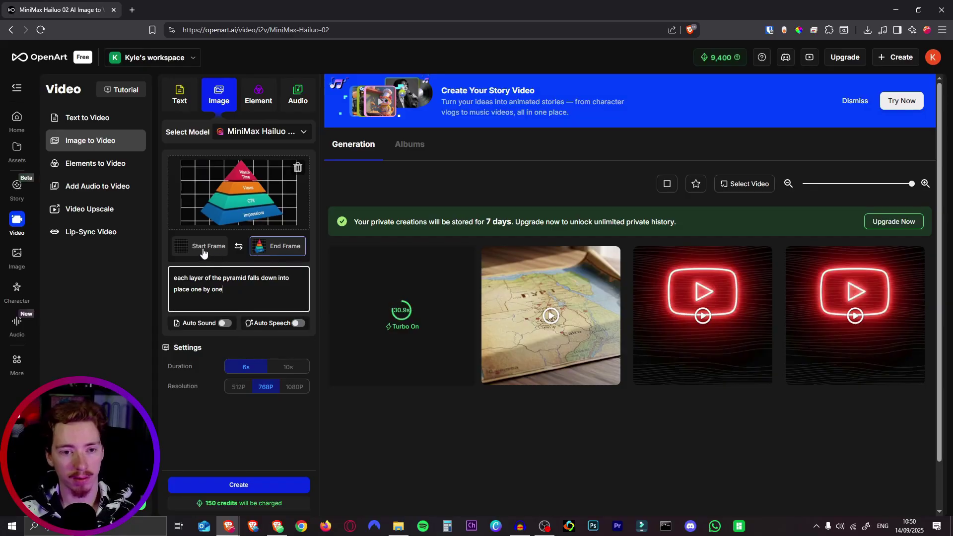
Check the empty-grid start image, the pyramid-chart end image and the pyramid-layers prompt.
left_click(203, 253)
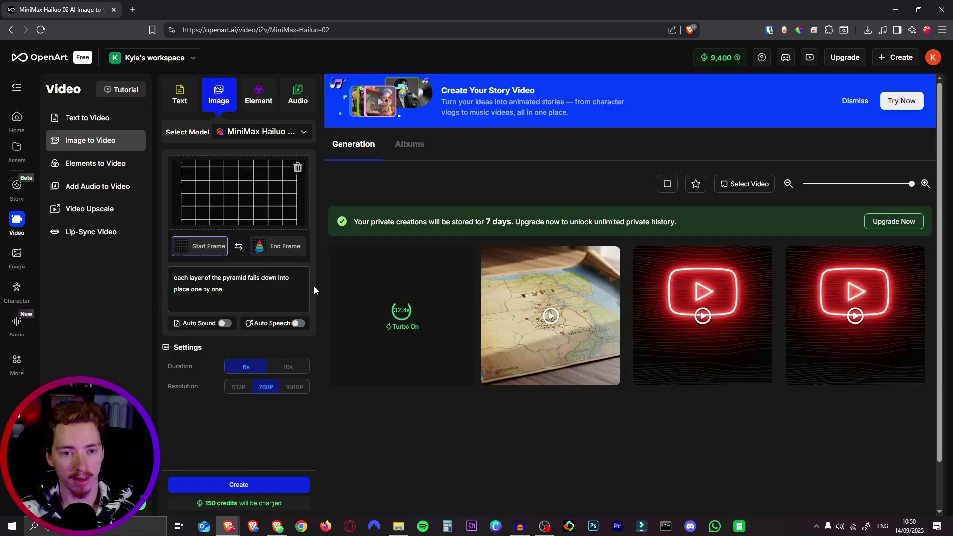
left_click(281, 246)
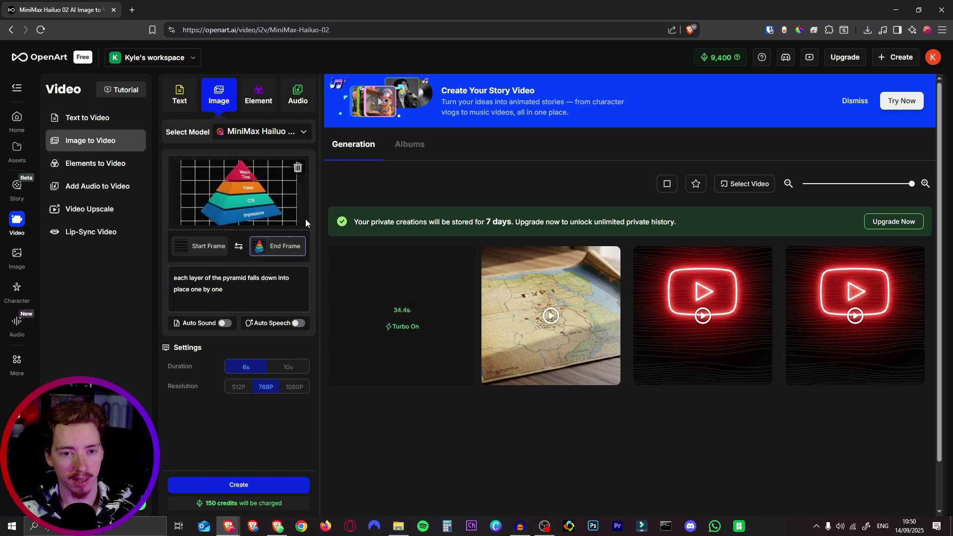
left_click(236, 307)
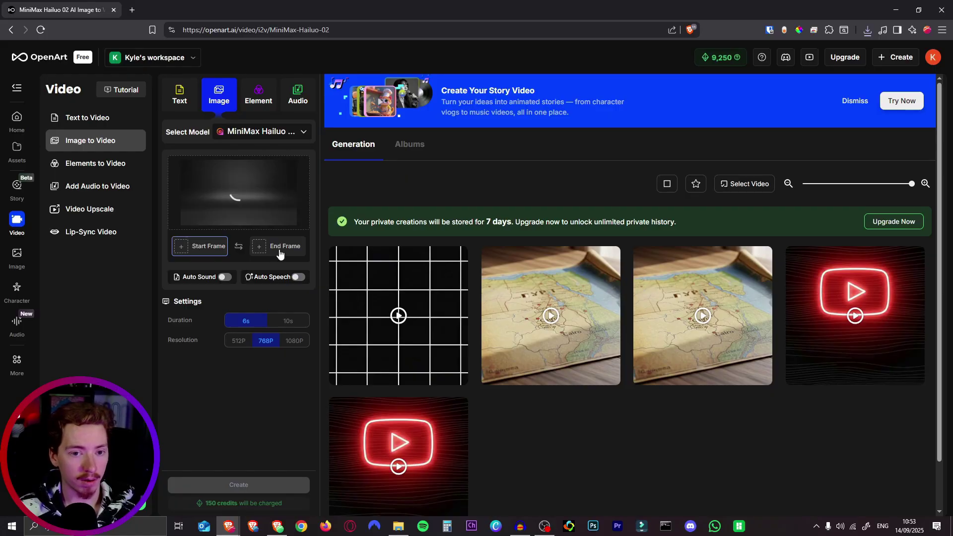
Fill the end frame, enable Auto Sound with a whooshing sound, and generate the flying-cards video.
left_click(281, 254)
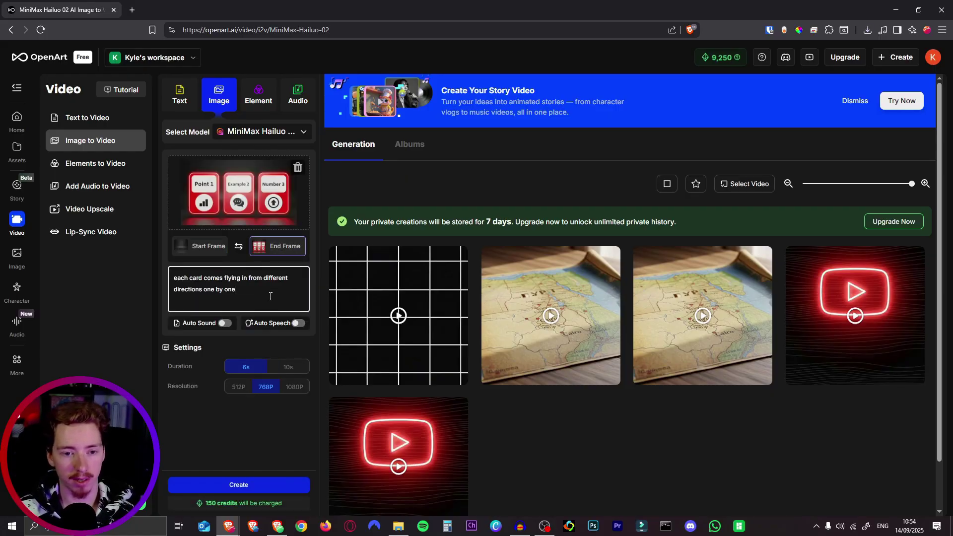
left_click(225, 326)
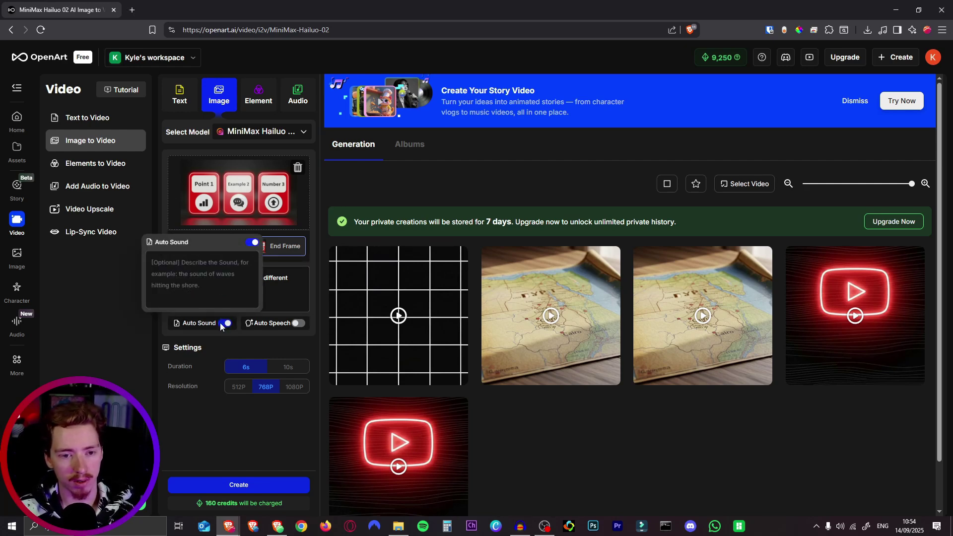
left_click(232, 272)
type("wh")
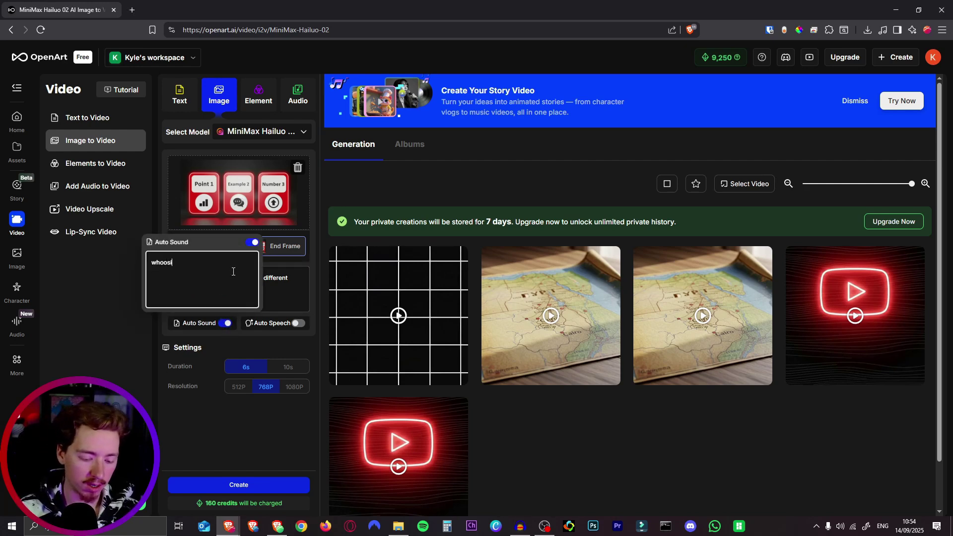
type("oosi")
left_click(250, 487)
left_click(244, 283)
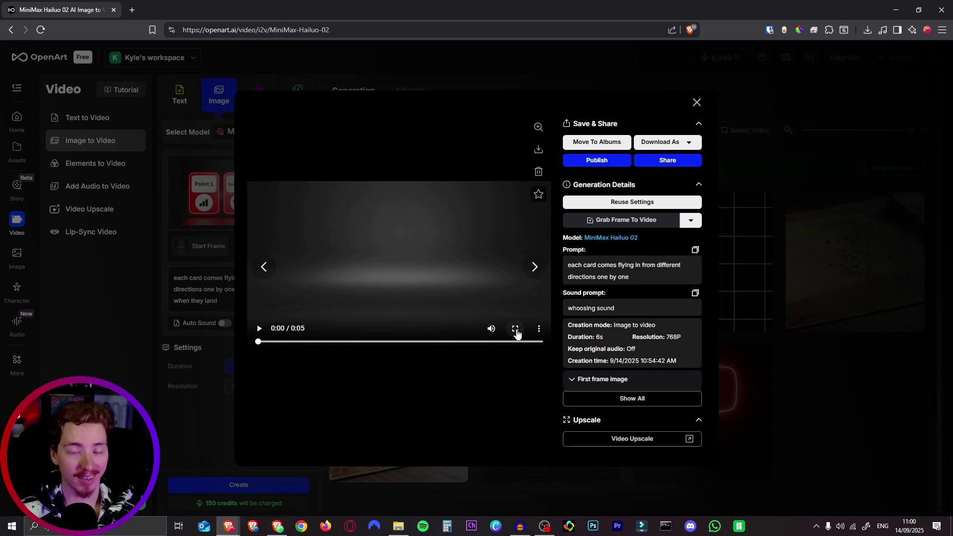
Watch the flying-cards videos full screen, including the spinning and whooshing-sound versions, then close the viewer.
left_click(516, 329)
key("space")
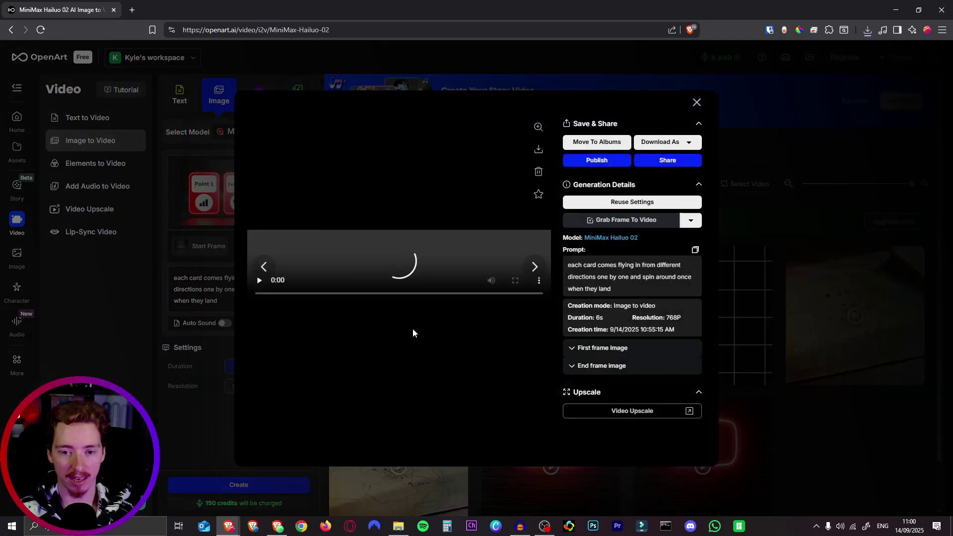
double_click(413, 329)
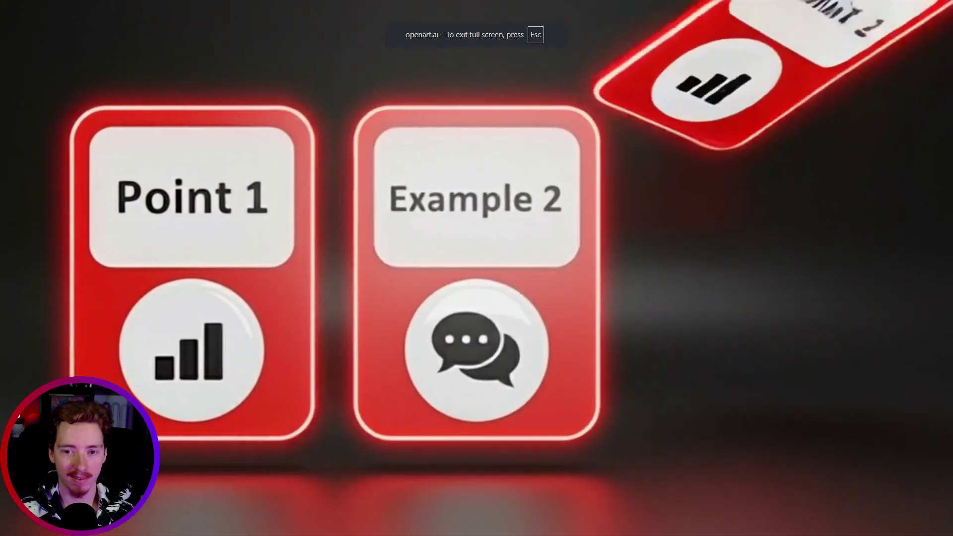
key("Escape")
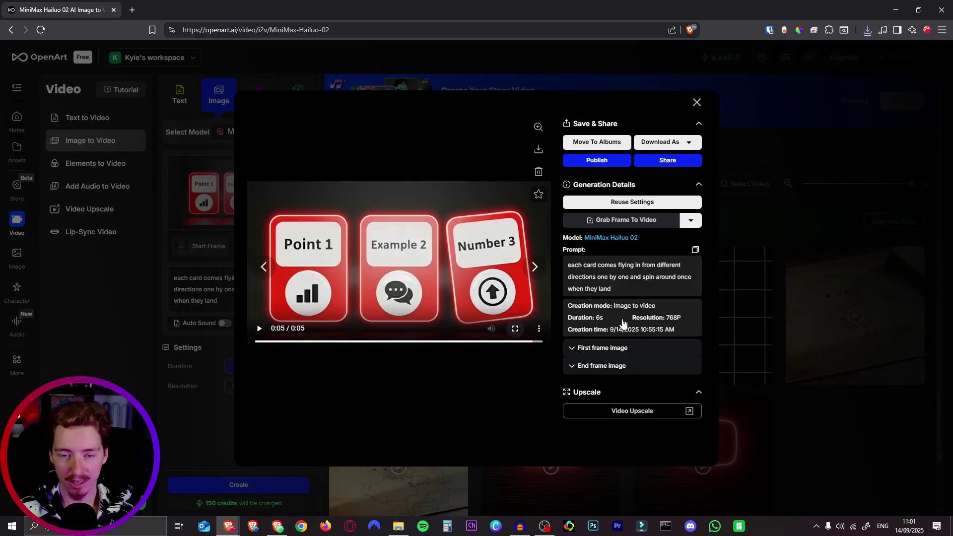
key("Right")
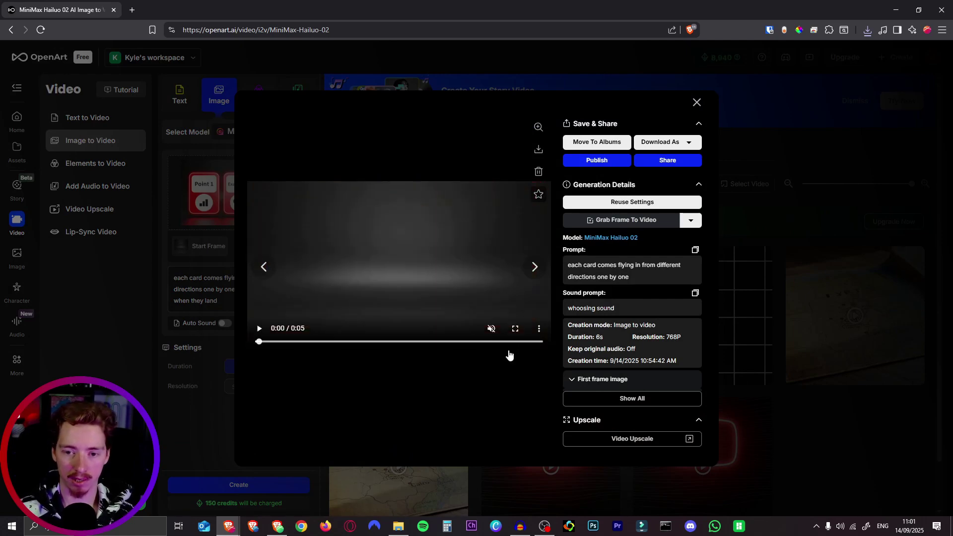
key("Escape")
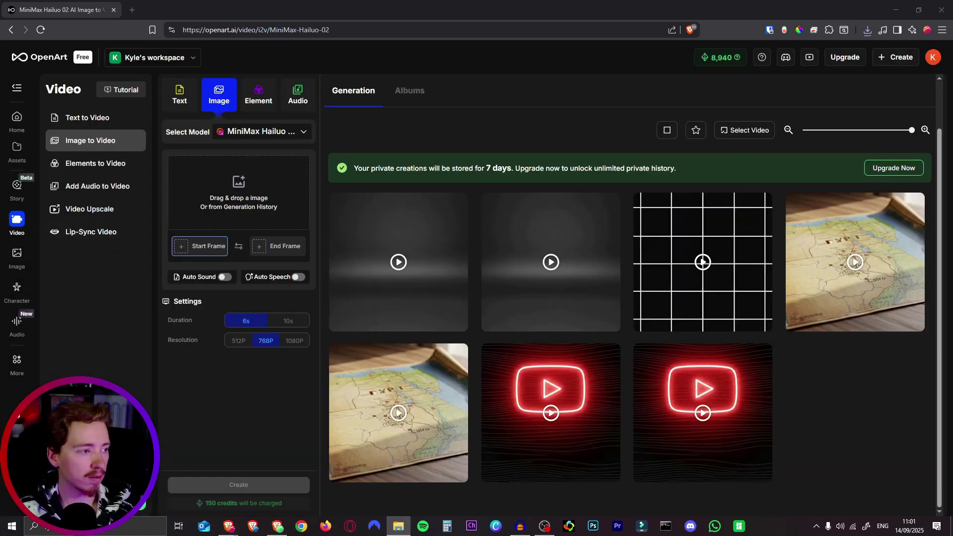
Load the glowing heart image as the frame and watch the resulting zoom-and-rotate heart video.
left_click_drag(241, 182, 228, 209)
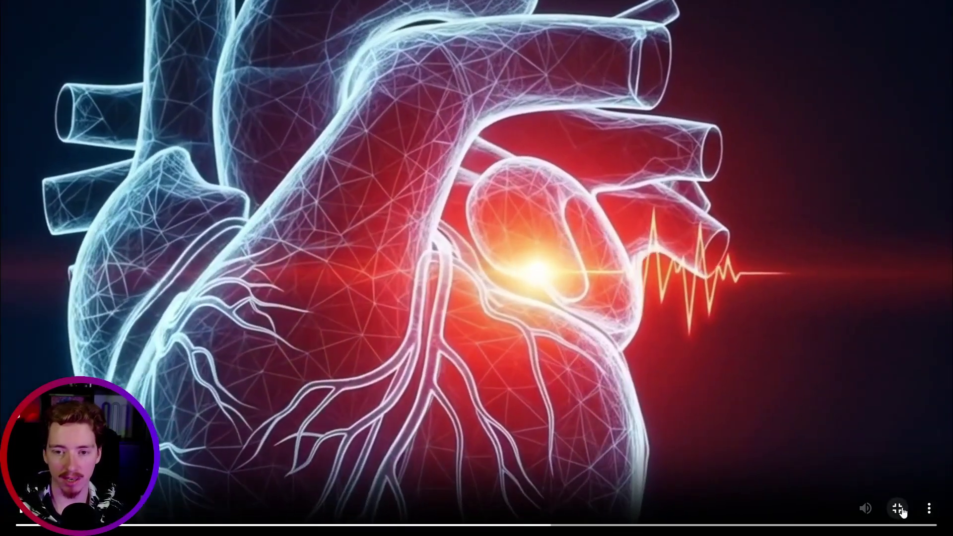
left_click(898, 509)
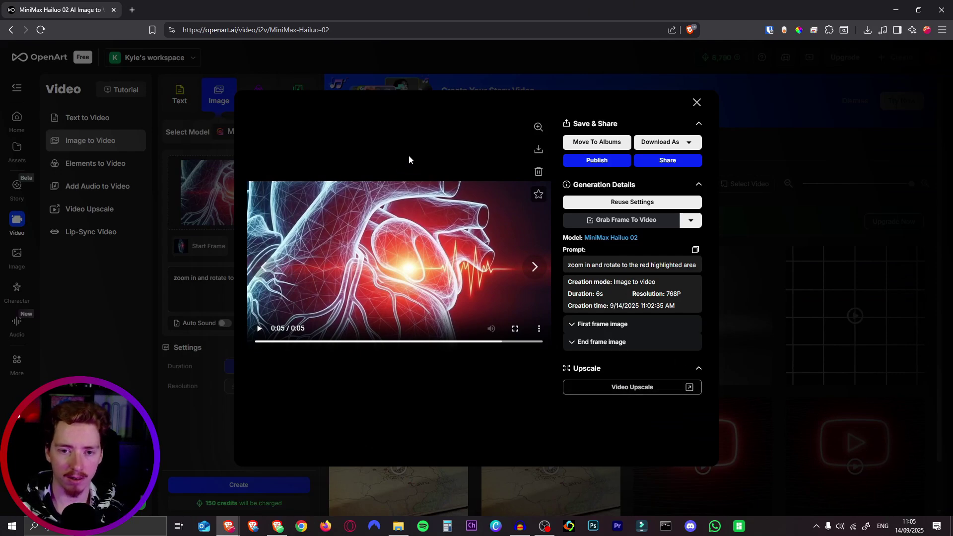
Send the 6s heart video to Video Upscale and set its resolution to 1080p.
left_click(631, 388)
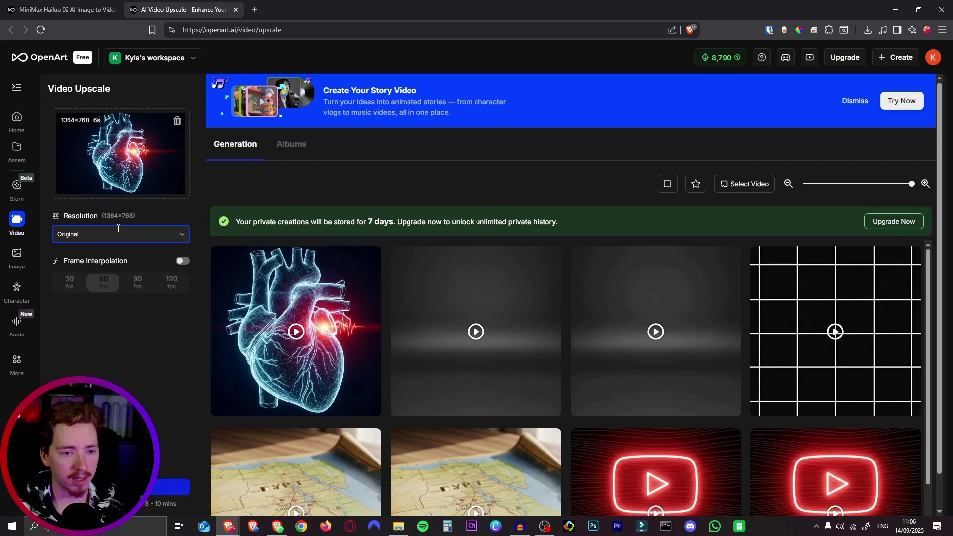
left_click(99, 276)
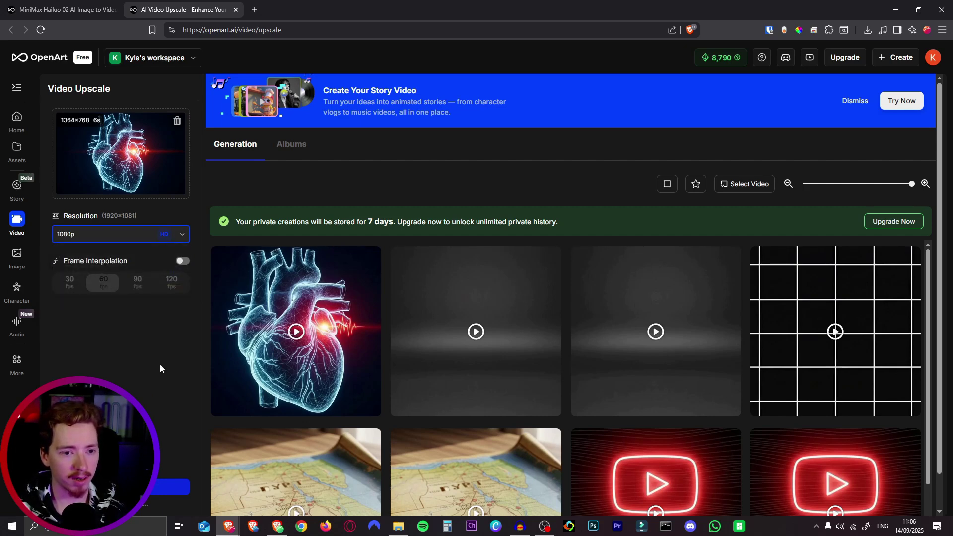